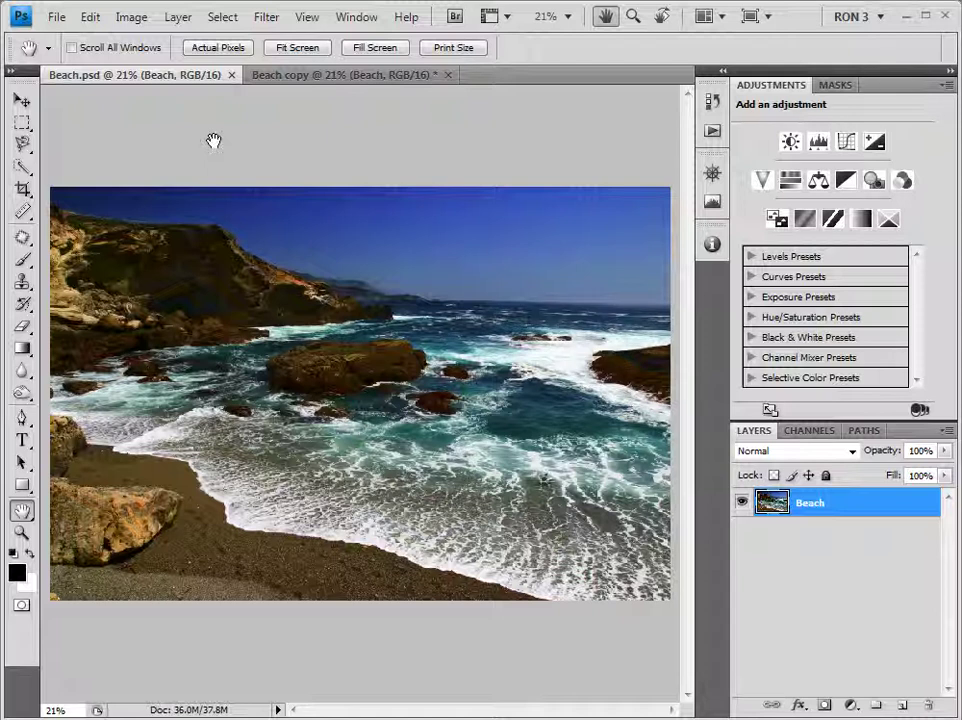
- Convert the Beach layer in Beach.psd into a smart object from the Layer menu
click(180, 20)
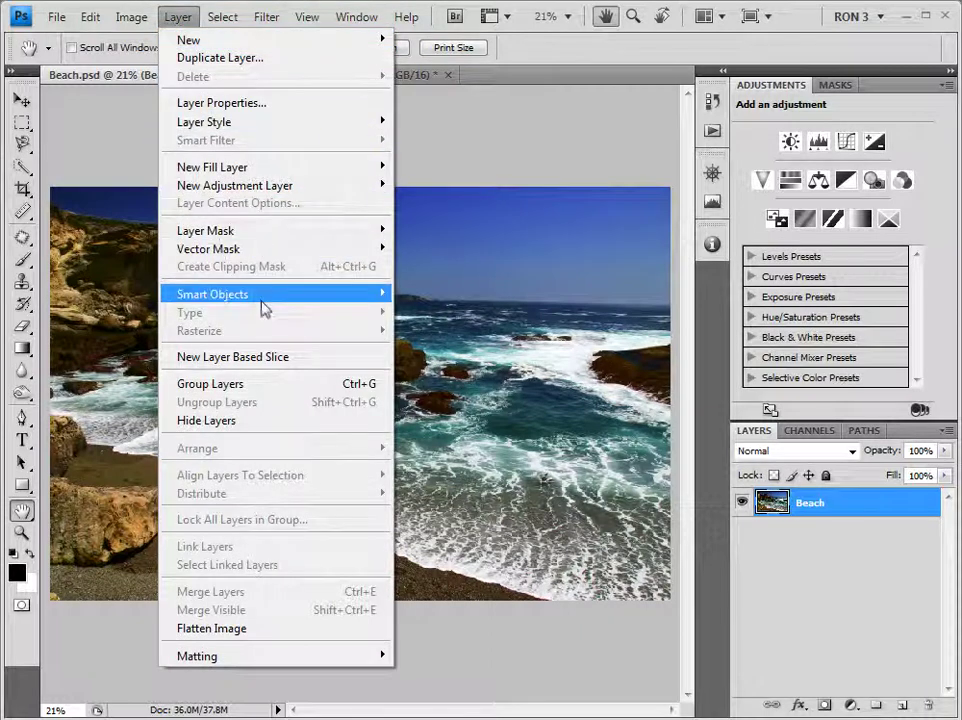
mouse_move(281, 303)
click(446, 294)
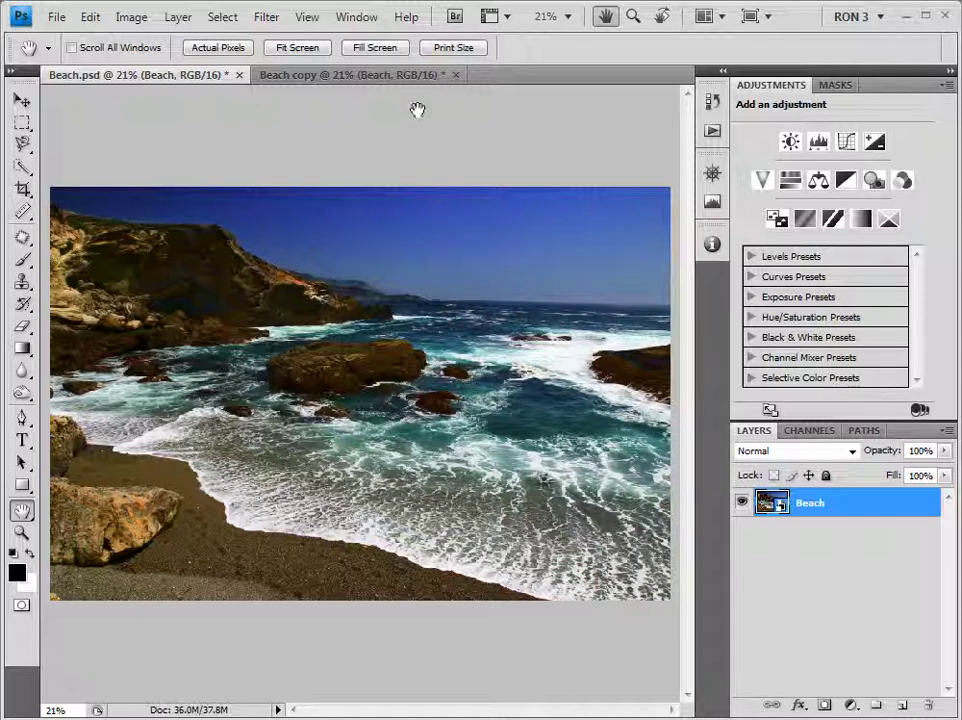
- In Beach copy, scale the ordinary Beach layer down to a tiny scrap at the lower-left corner
click(418, 80)
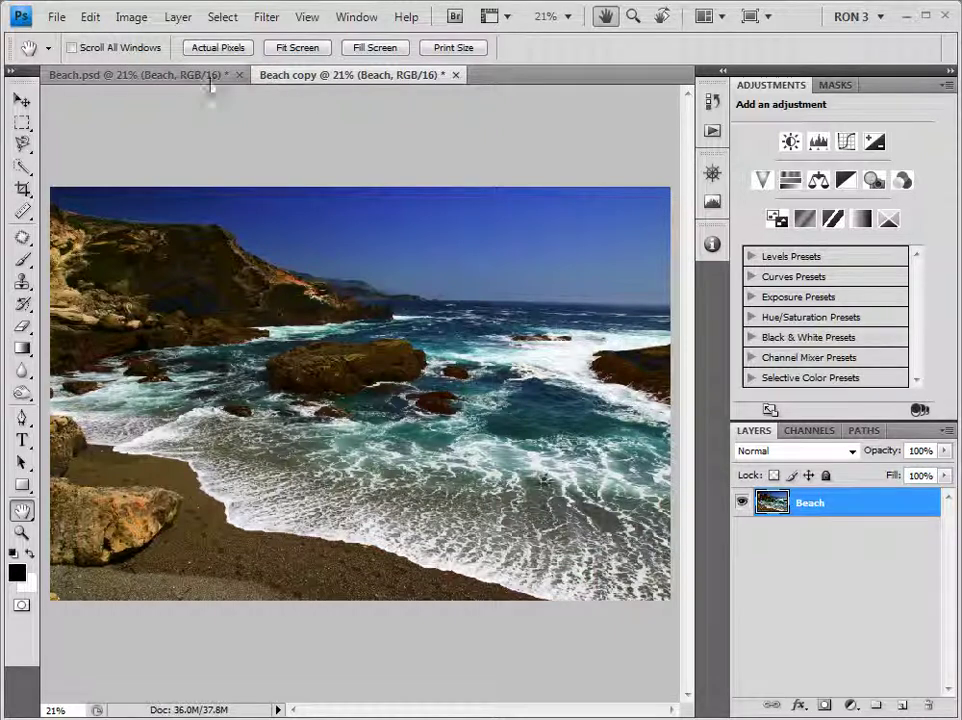
click(90, 17)
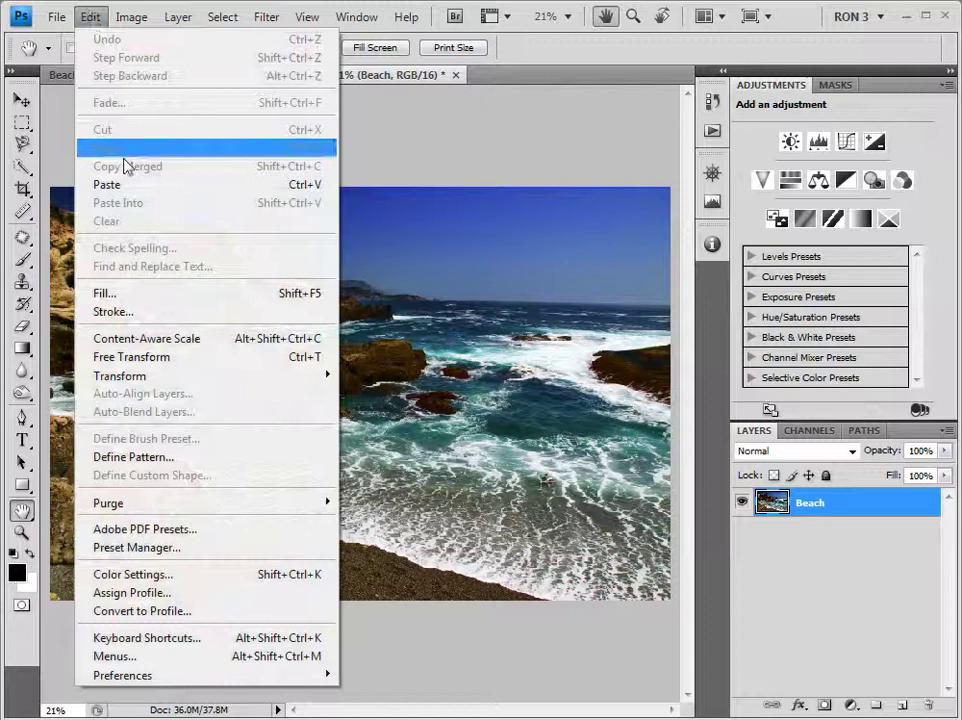
mouse_move(167, 380)
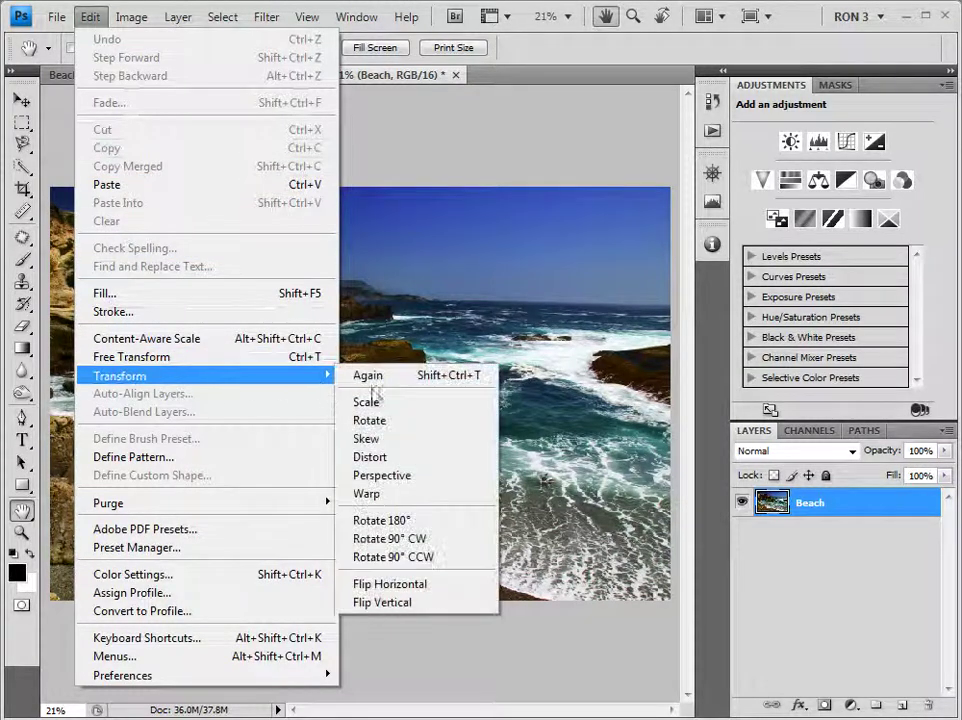
click(368, 402)
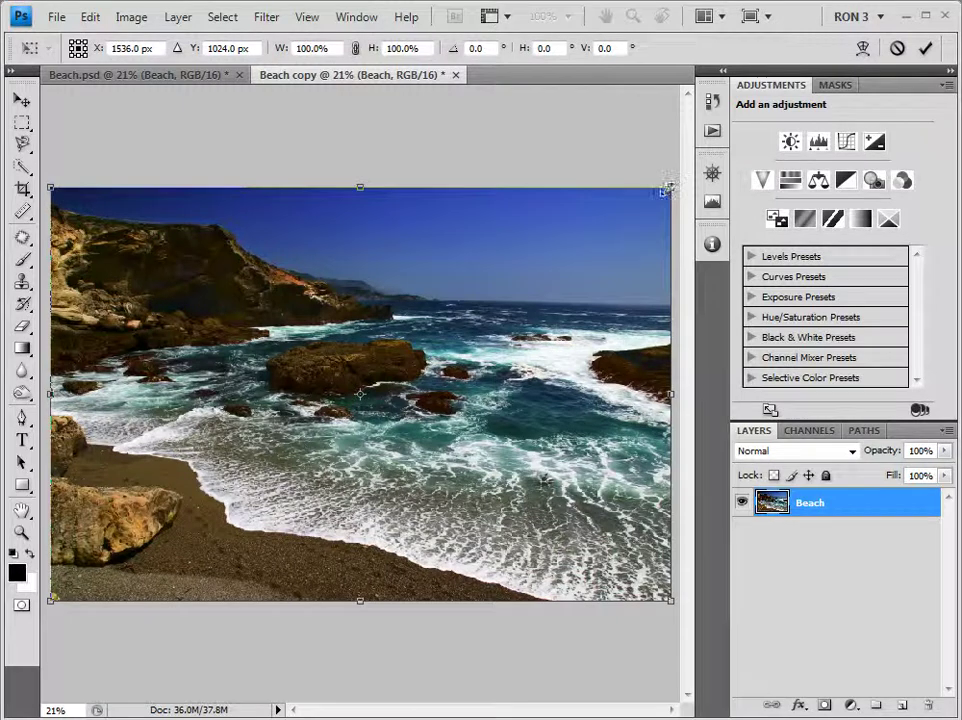
drag(669, 188, 67, 578)
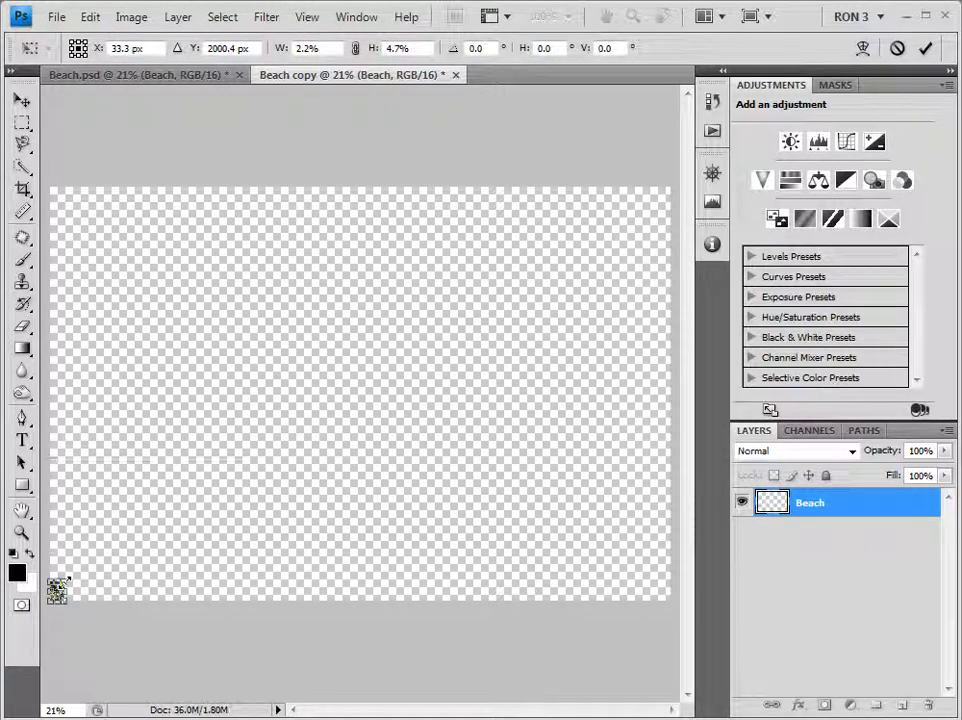
key(space)
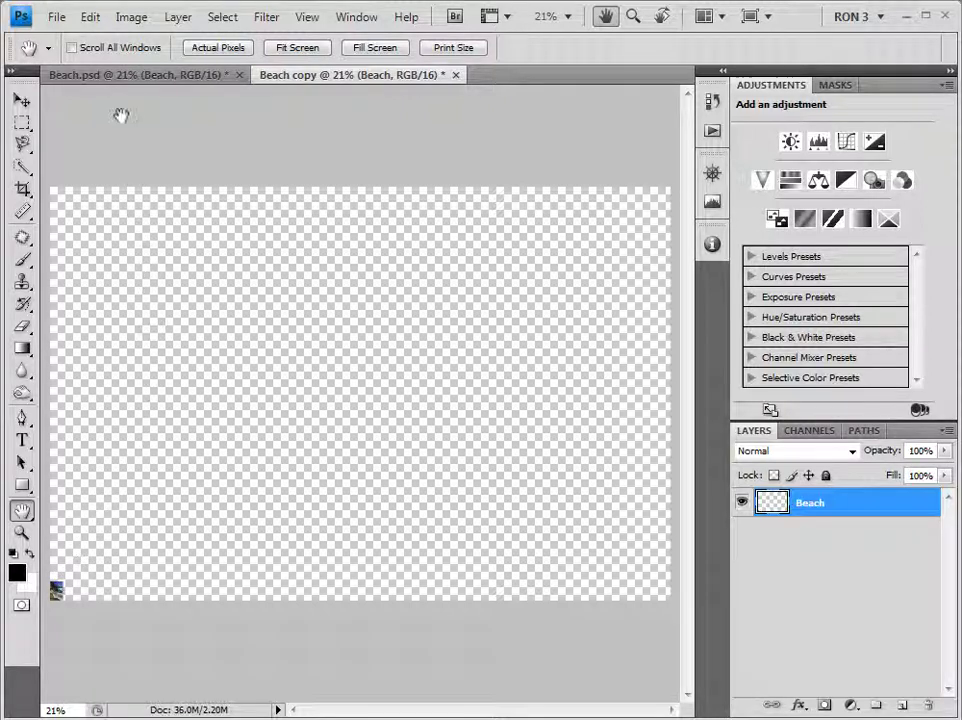
- Scale the tiny Beach copy layer back up to fill the canvas, leaving it visibly blurred
click(91, 18)
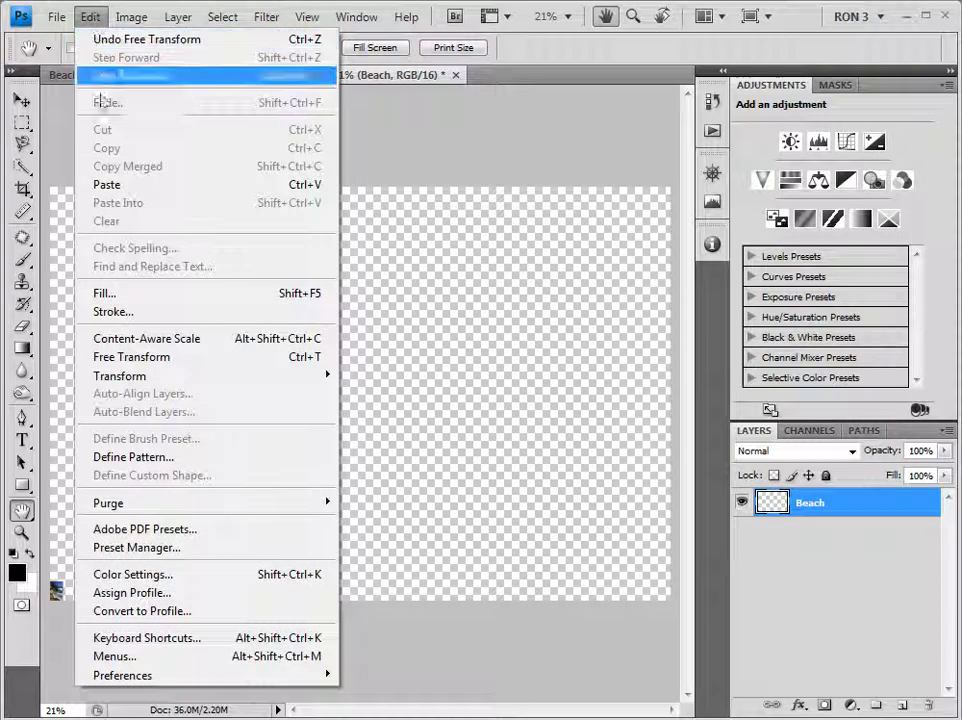
mouse_move(172, 378)
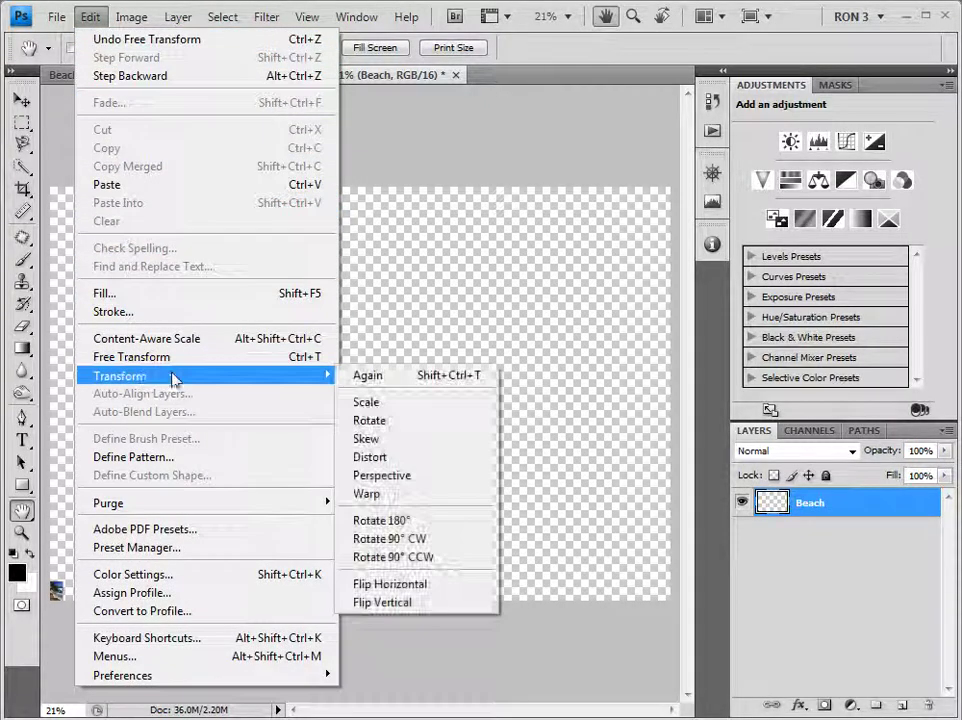
click(389, 401)
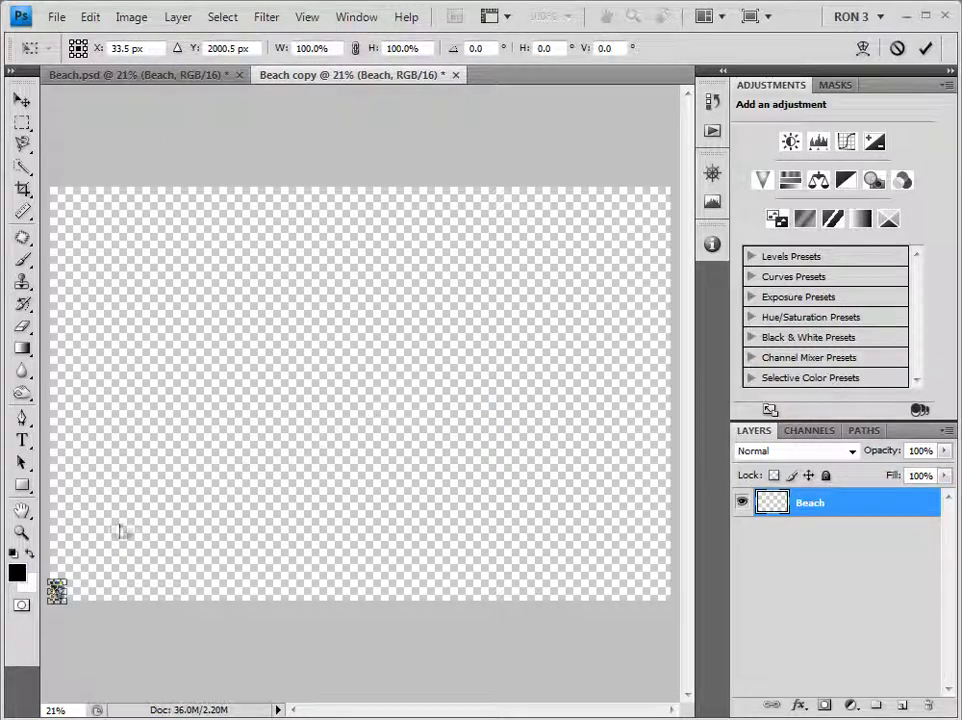
drag(68, 575, 708, 187)
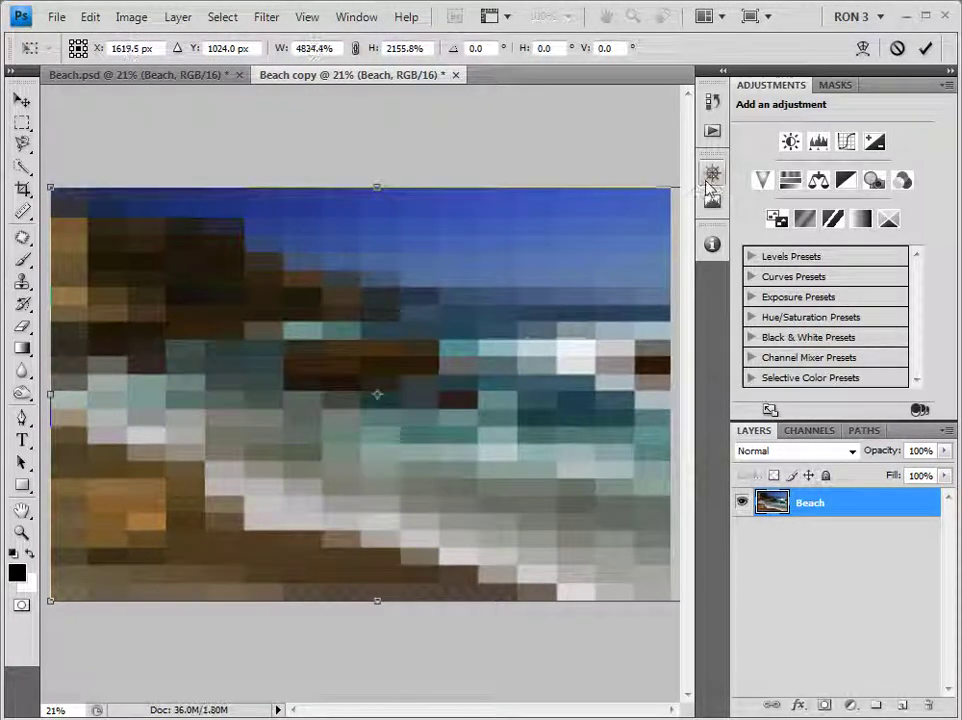
key(Return)
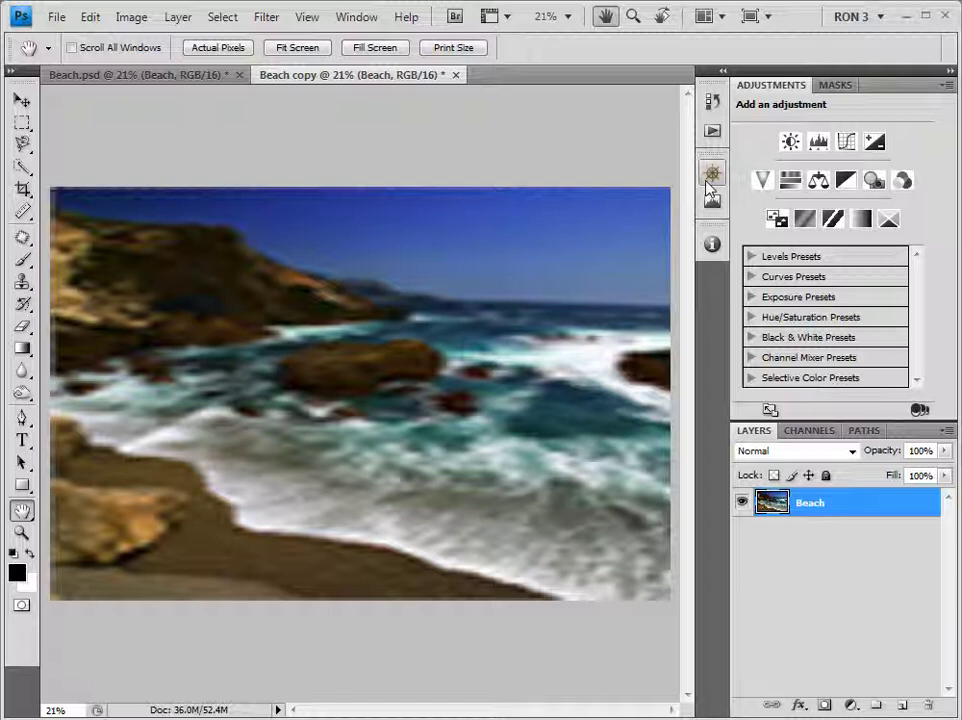
- Close Beach copy without saving its changes
key(ctrl+w)
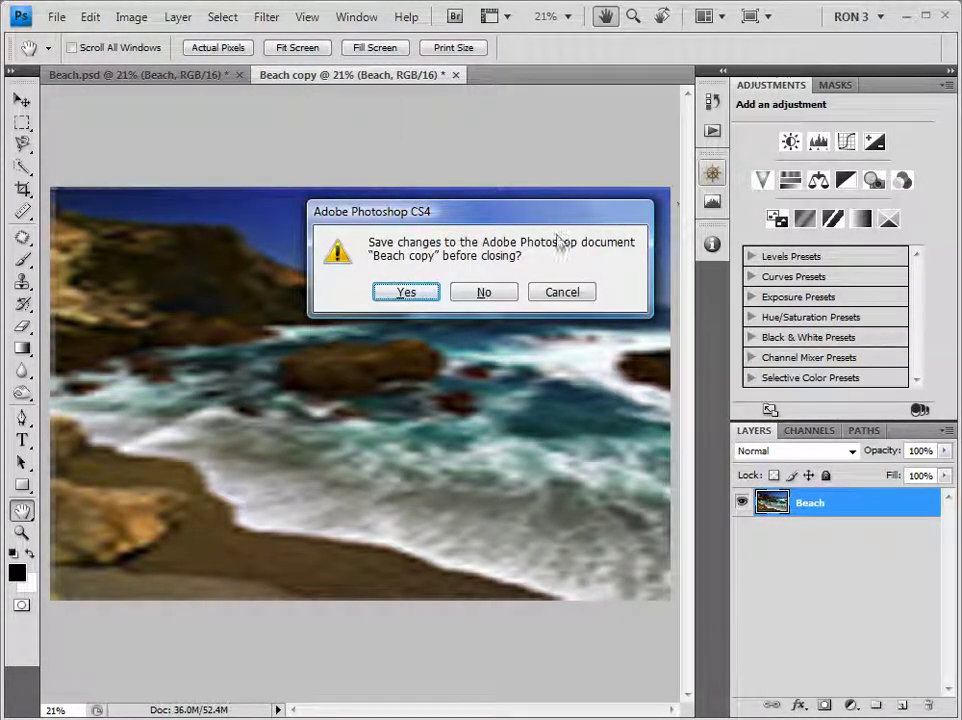
click(484, 294)
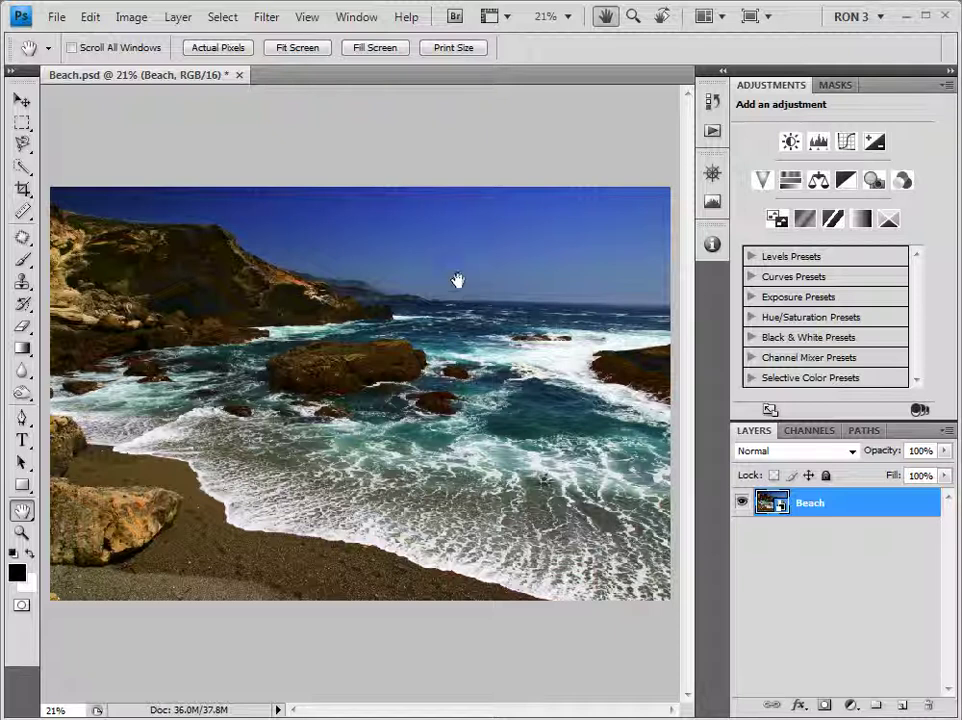
- Scale the Beach smart object in Beach.psd down to a tiny scrap at the lower-left
click(90, 18)
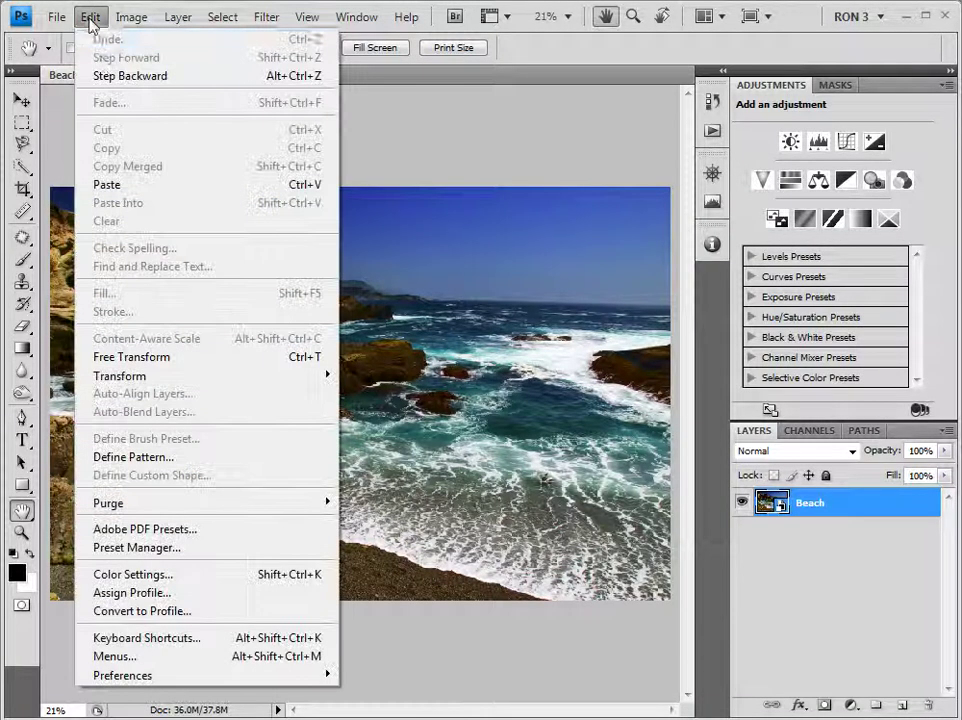
mouse_move(164, 378)
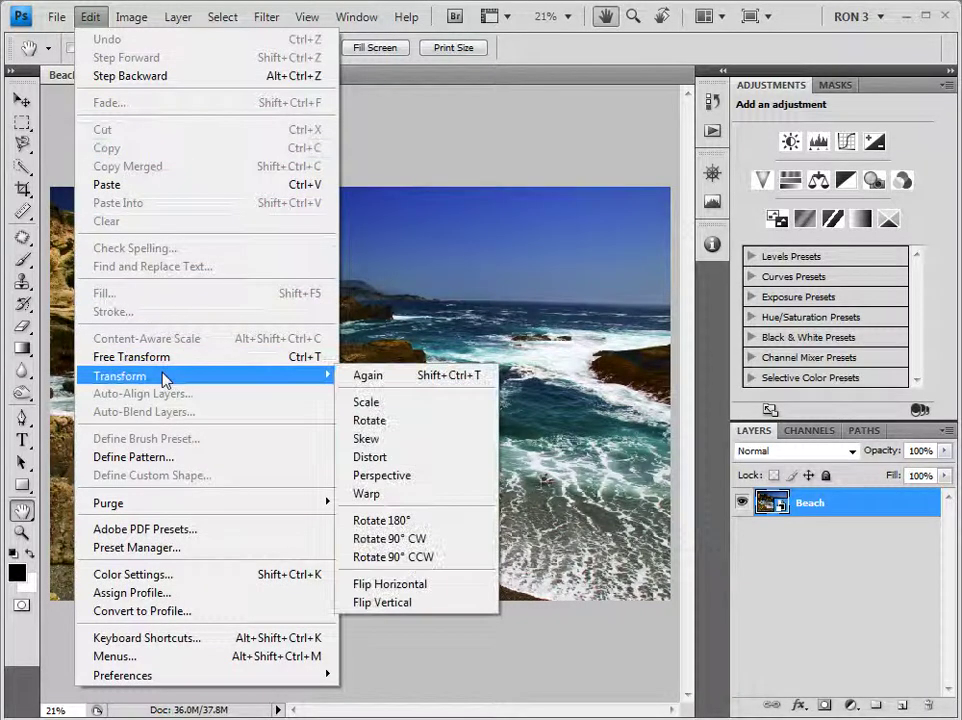
click(396, 403)
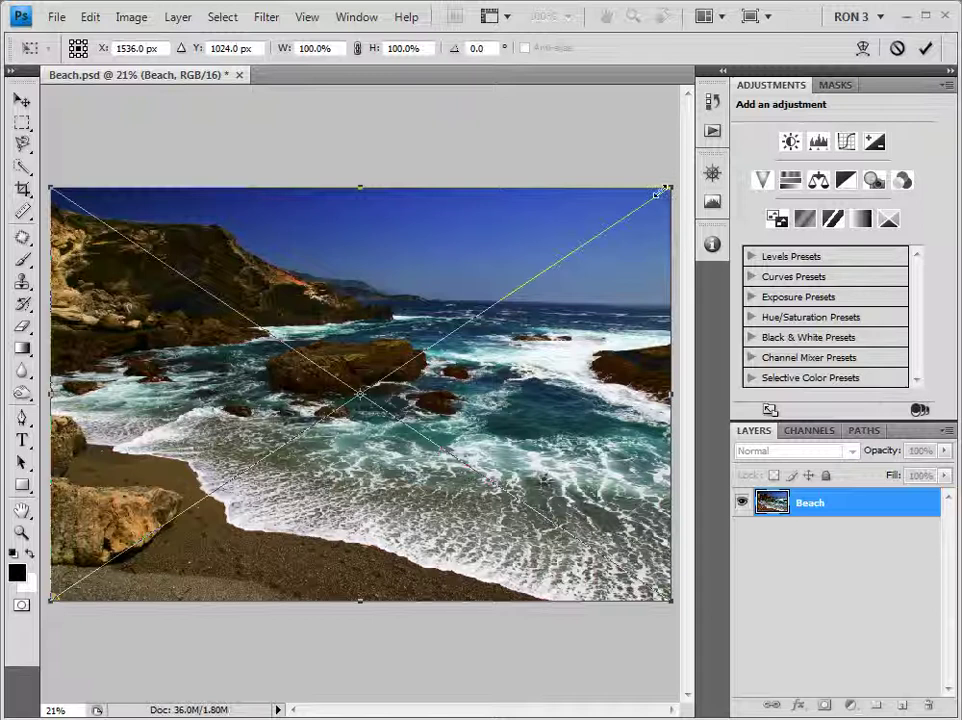
drag(657, 193, 66, 586)
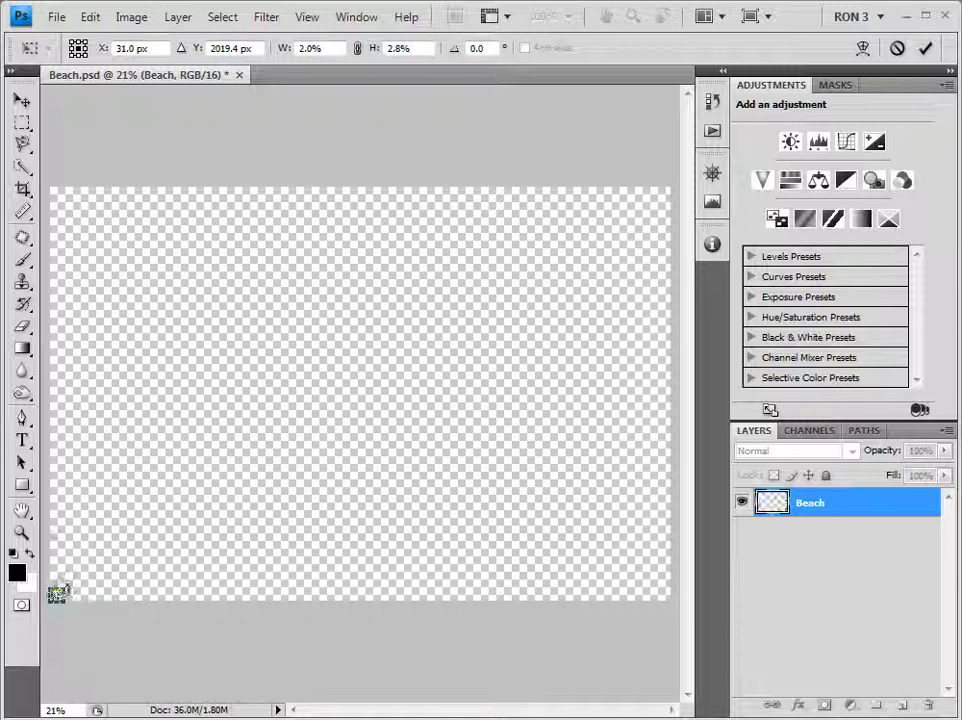
key(space)
key(Return)
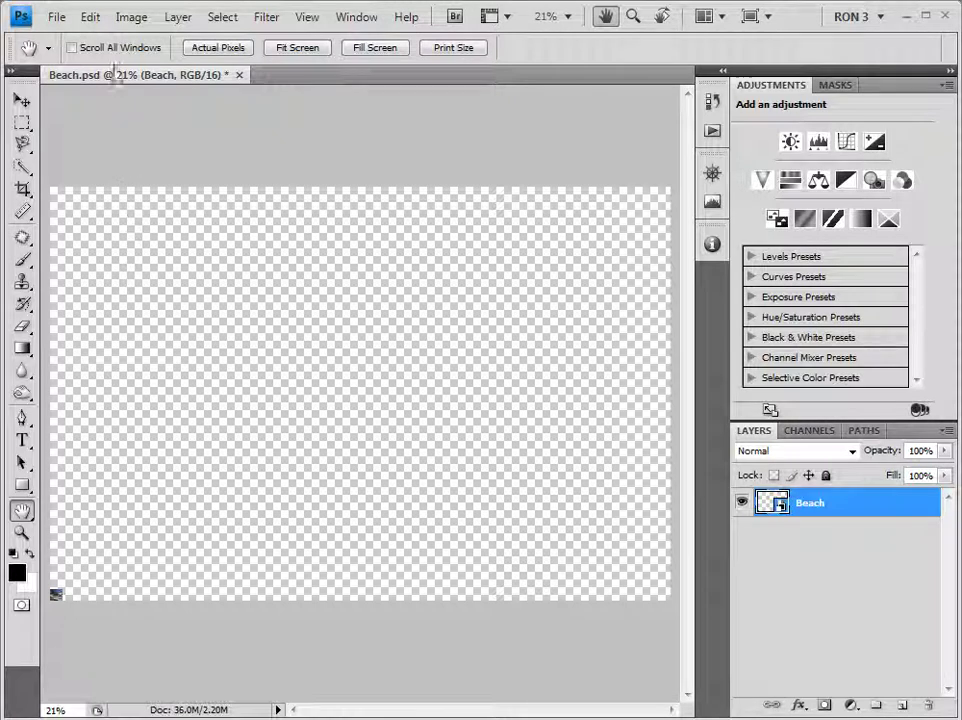
- Scale the tiny Beach smart object back to full canvas size, staying sharp
click(93, 20)
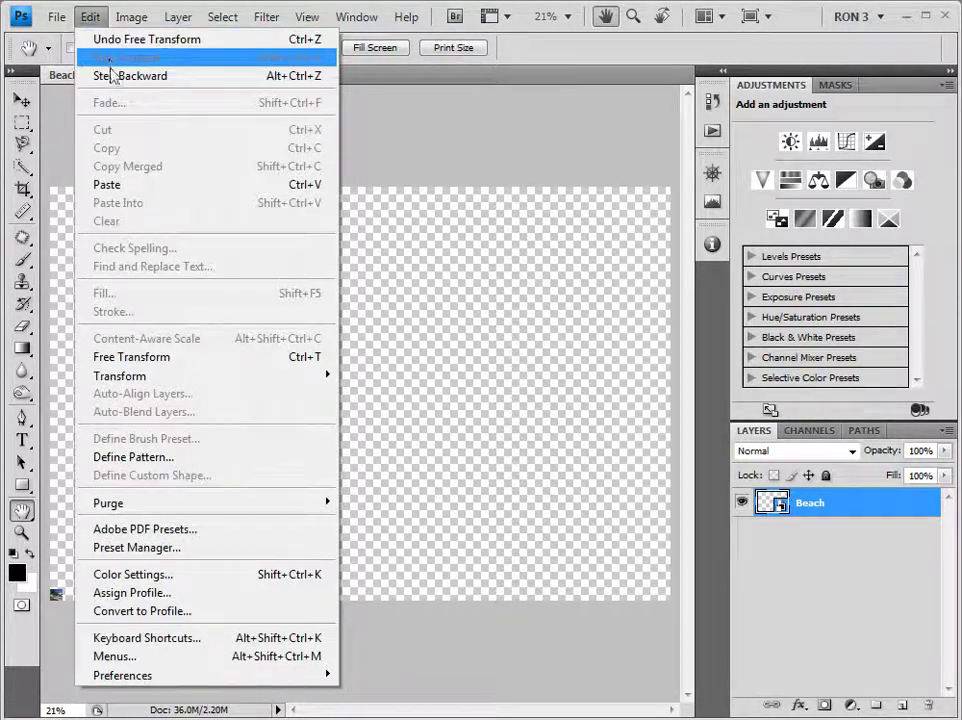
mouse_move(157, 376)
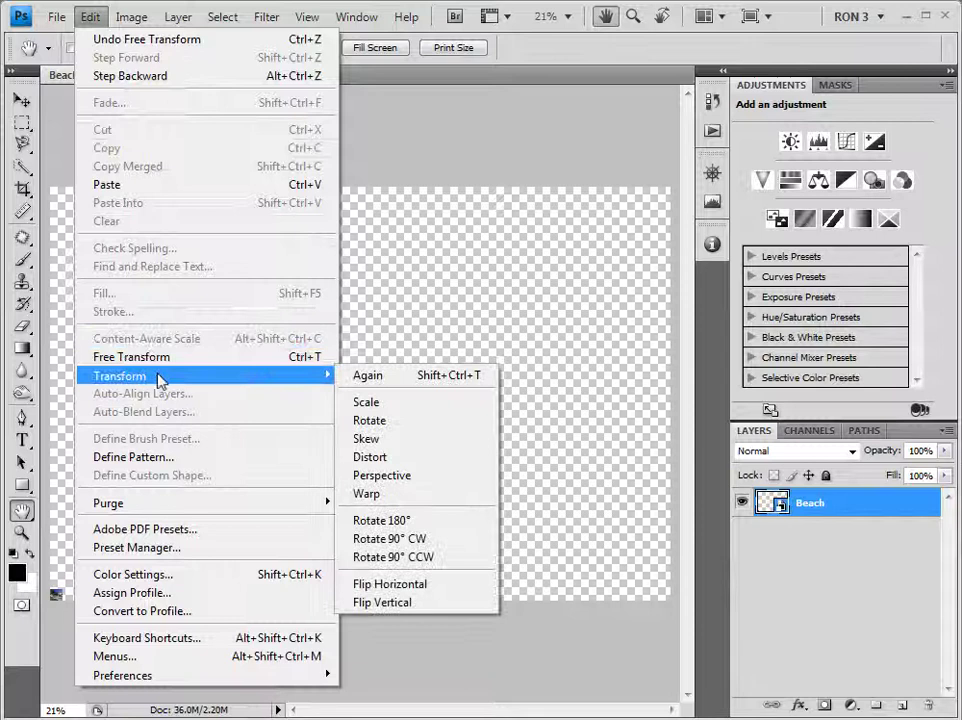
click(397, 404)
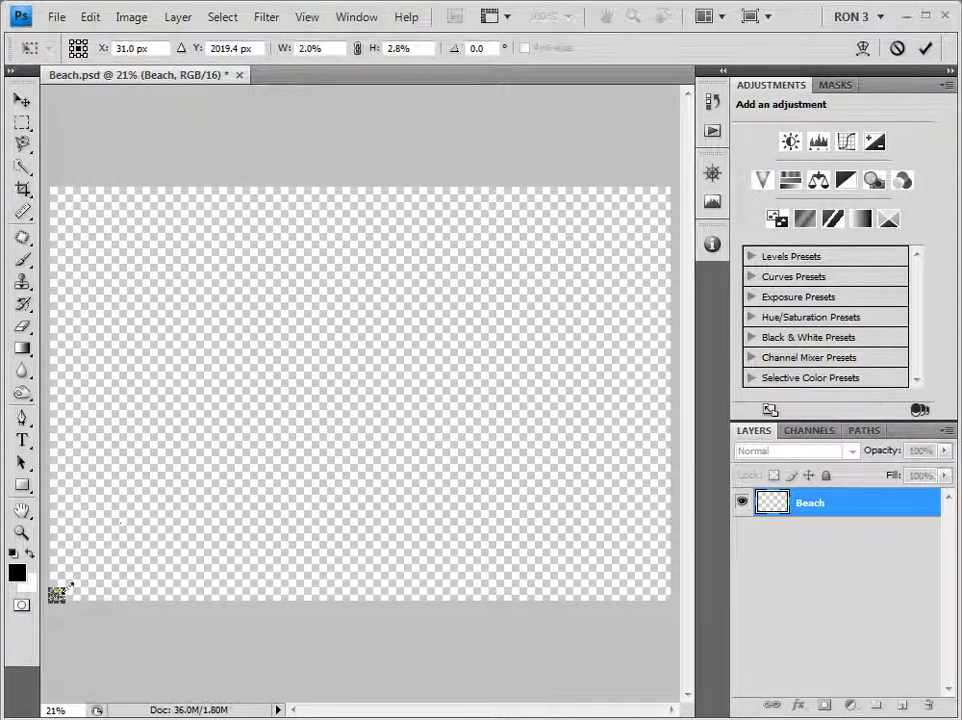
drag(65, 587, 675, 184)
key(Return)
key(h)
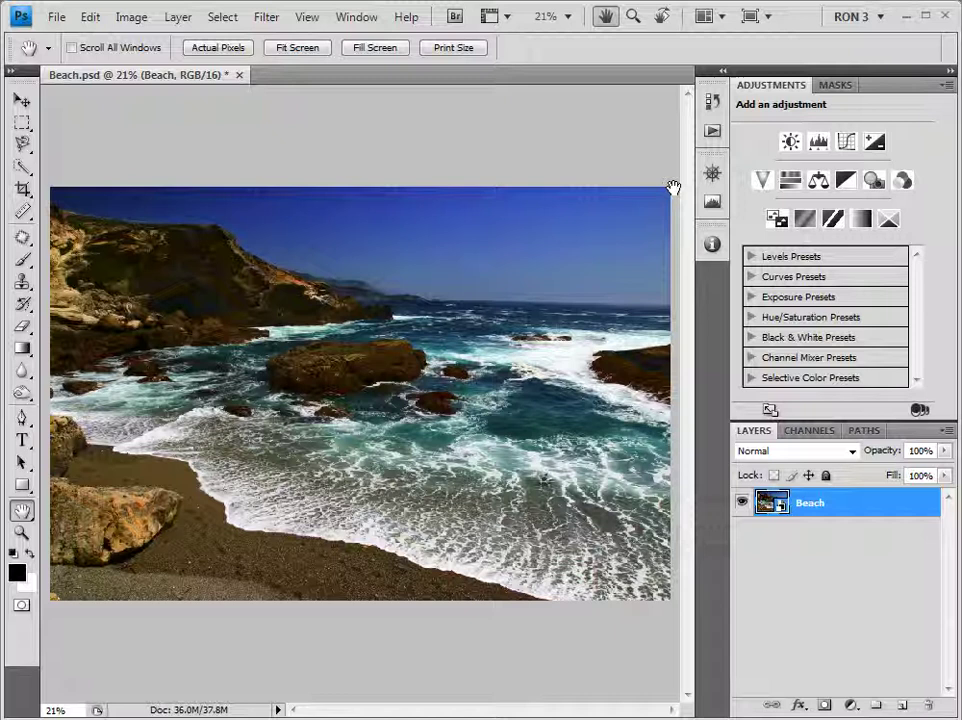
- Add a new horizontal guide and drag it down onto the sea's horizon line
click(306, 17)
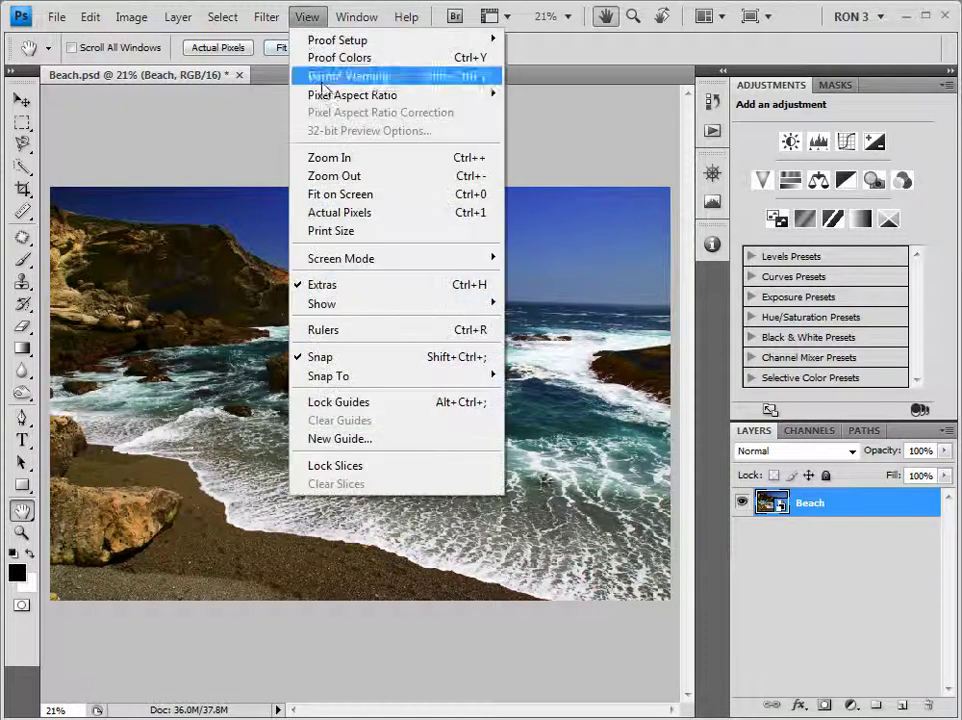
click(365, 440)
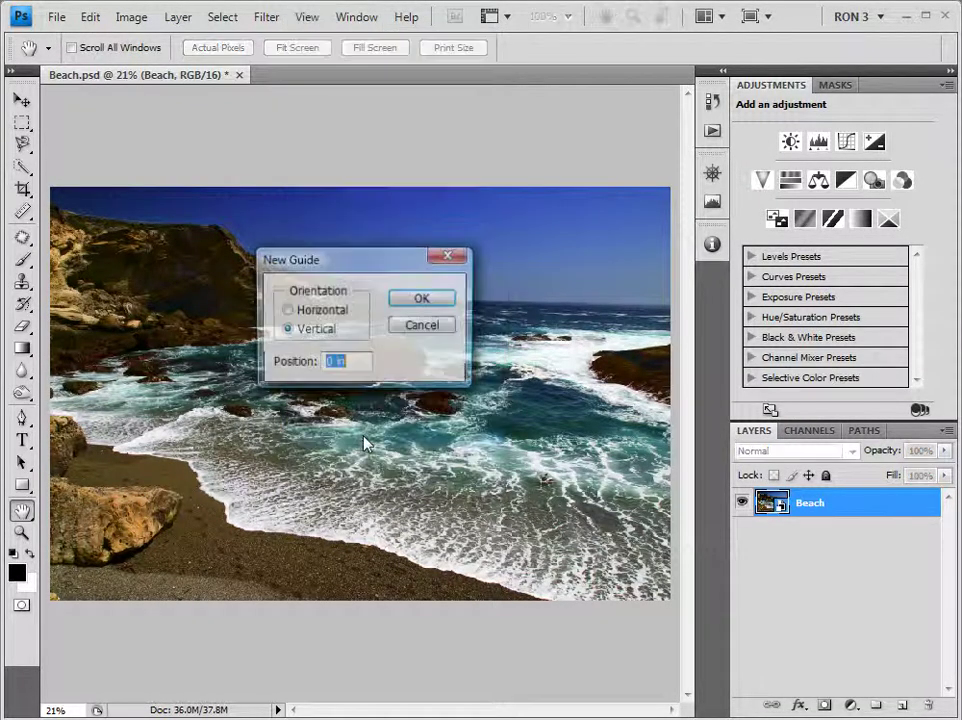
click(320, 311)
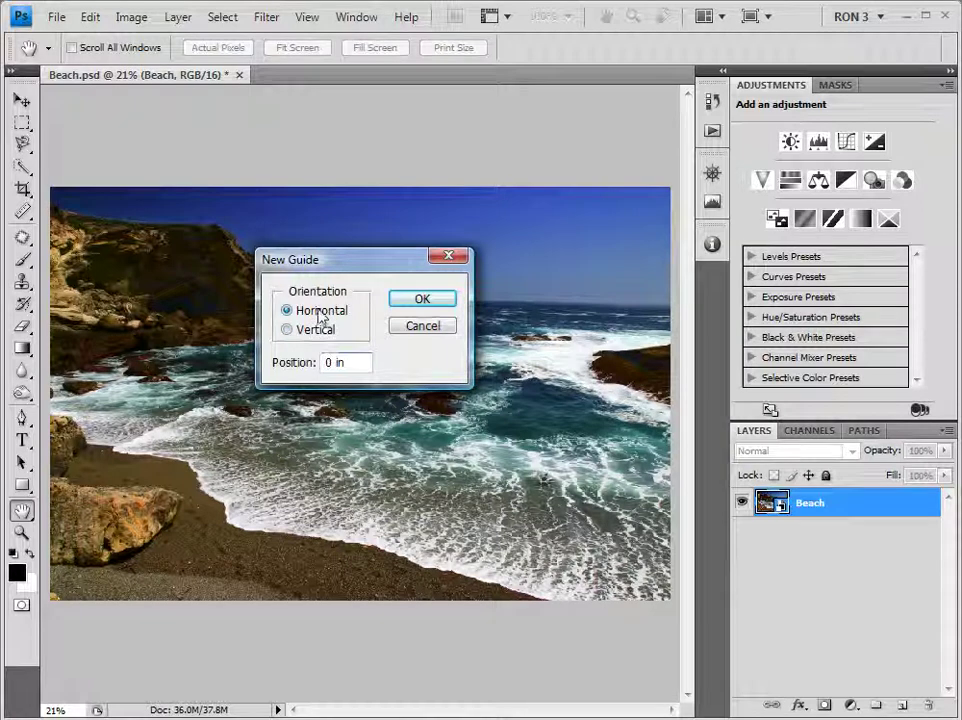
click(421, 301)
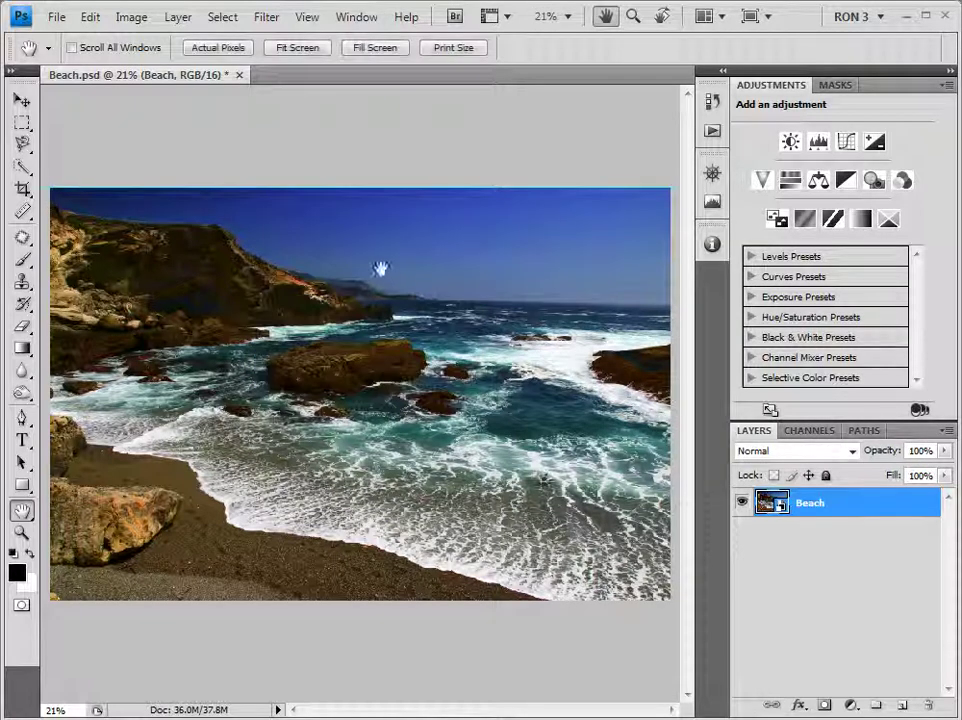
click(21, 100)
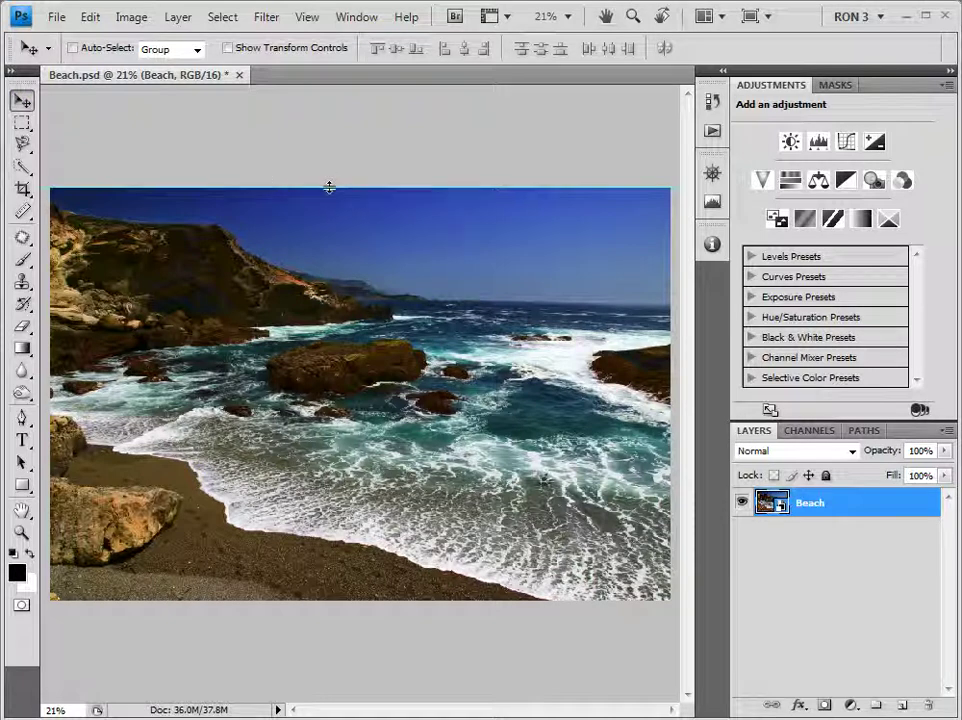
drag(331, 192, 349, 300)
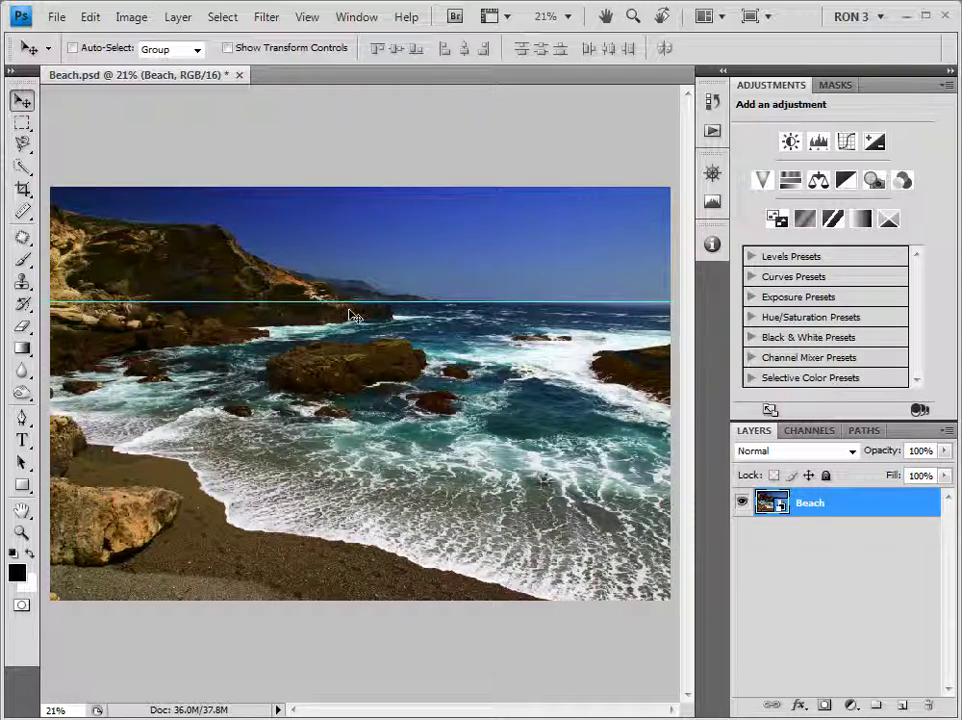
- Rotate the Beach smart object by -5 degrees to try levelling the horizon
click(90, 17)
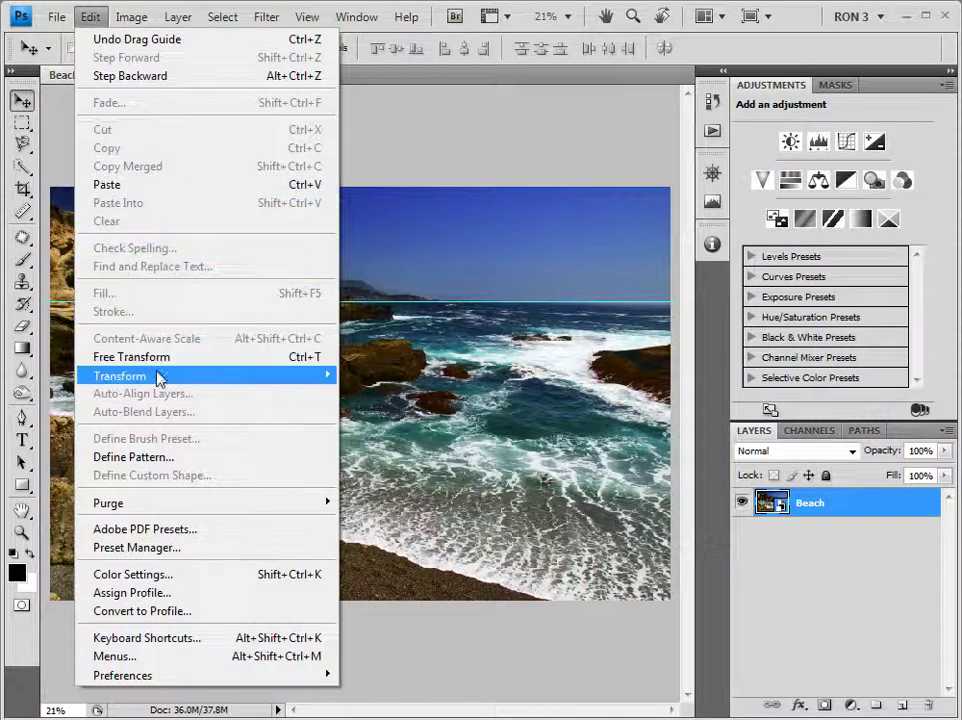
mouse_move(159, 377)
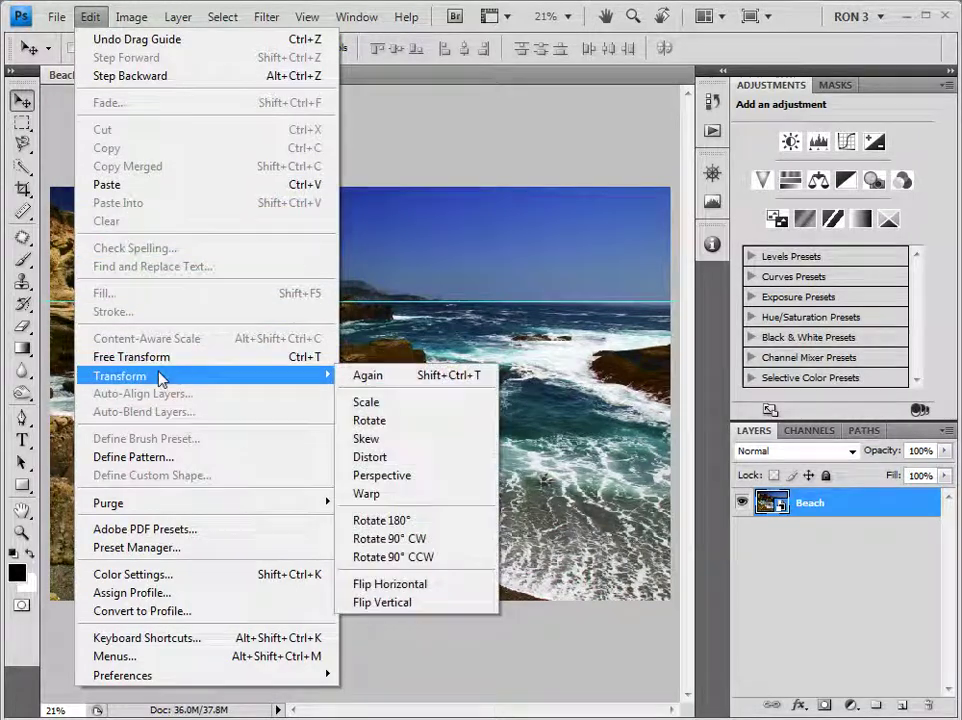
click(397, 423)
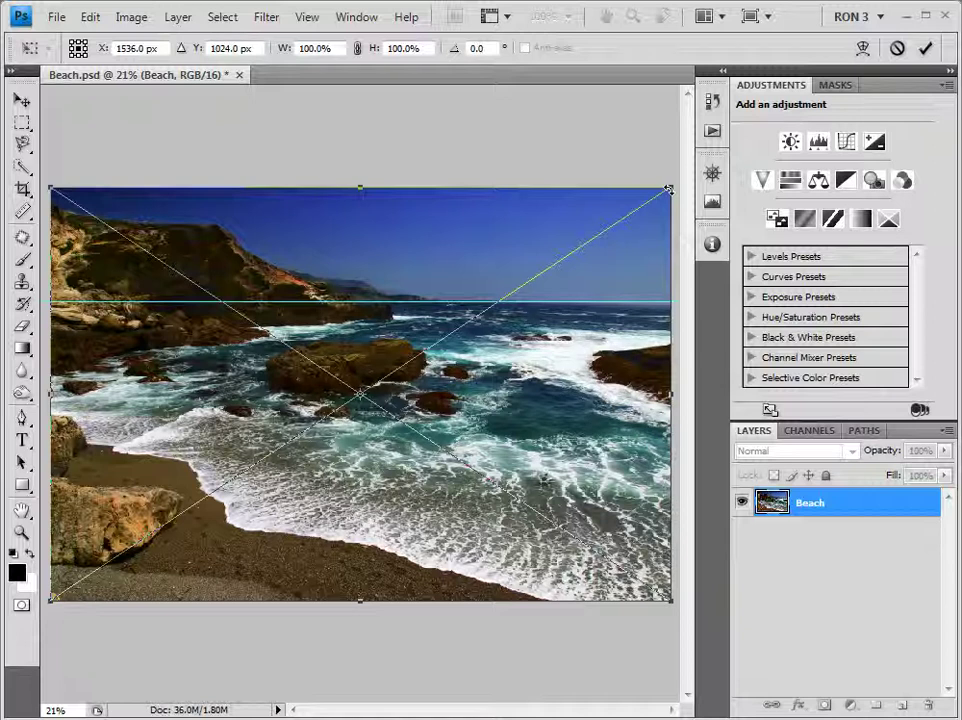
drag(669, 188, 653, 160)
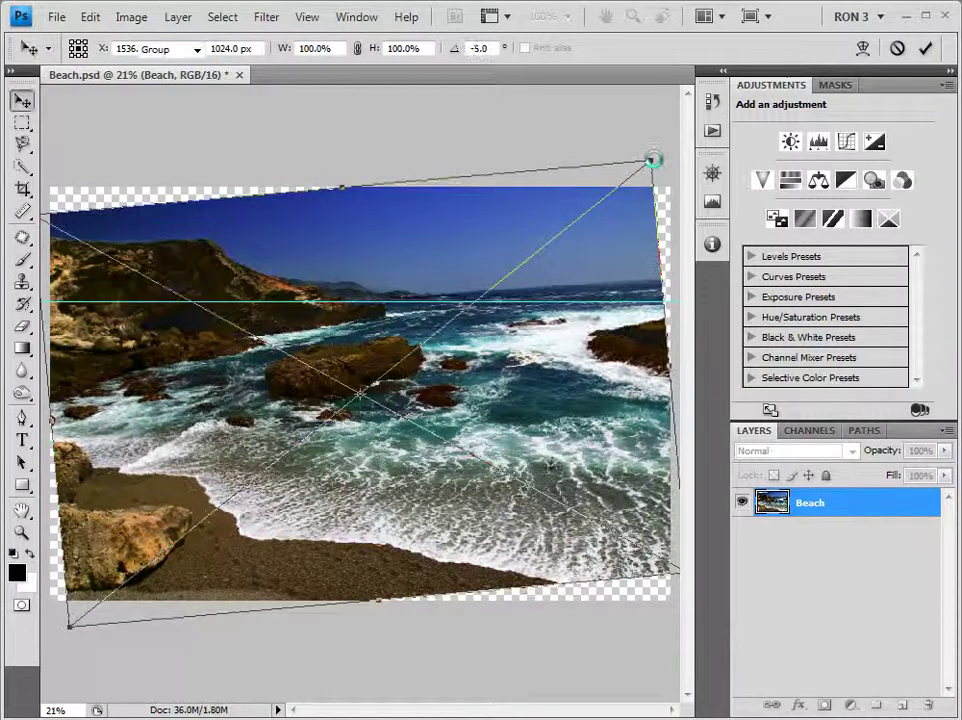
key(Return)
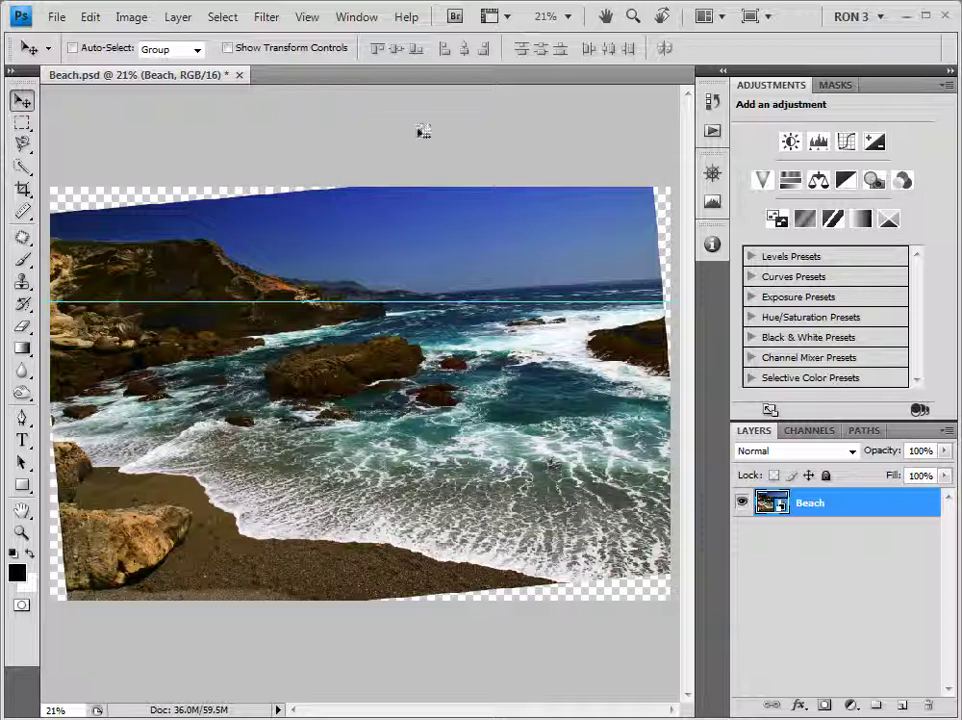
- Re-rotate the Beach smart object to a -0.7 degree tilt matching the horizon guide
click(90, 18)
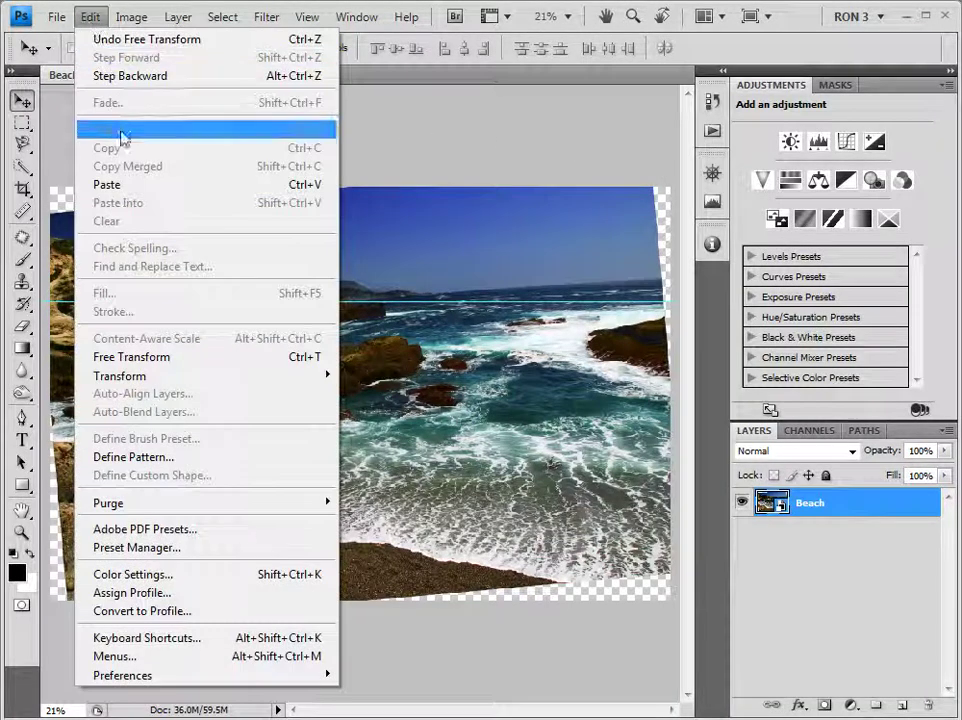
mouse_move(153, 377)
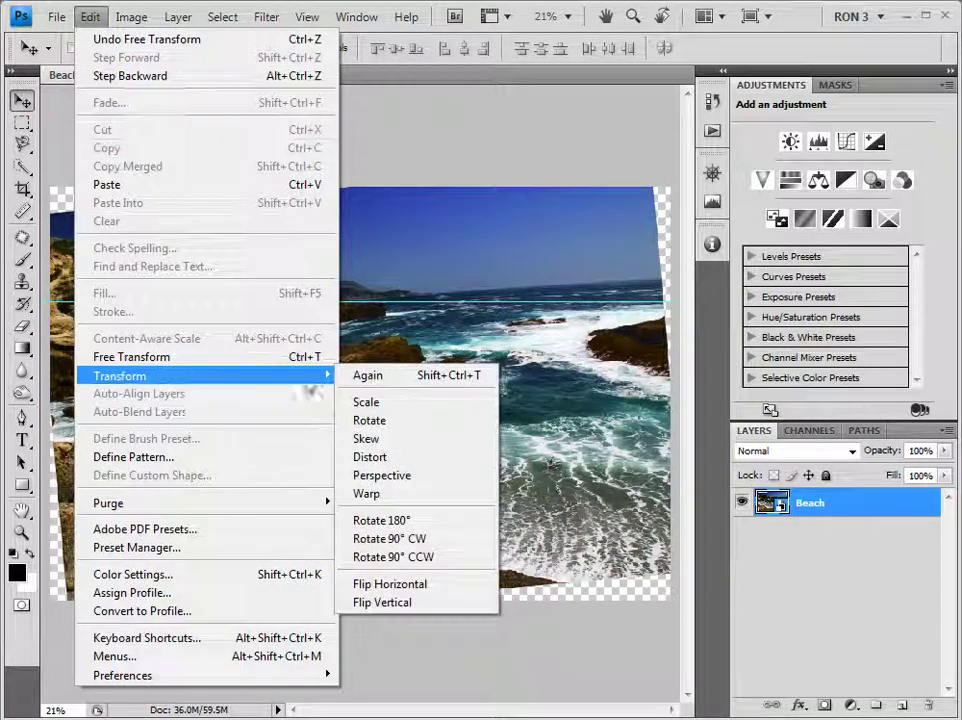
click(405, 421)
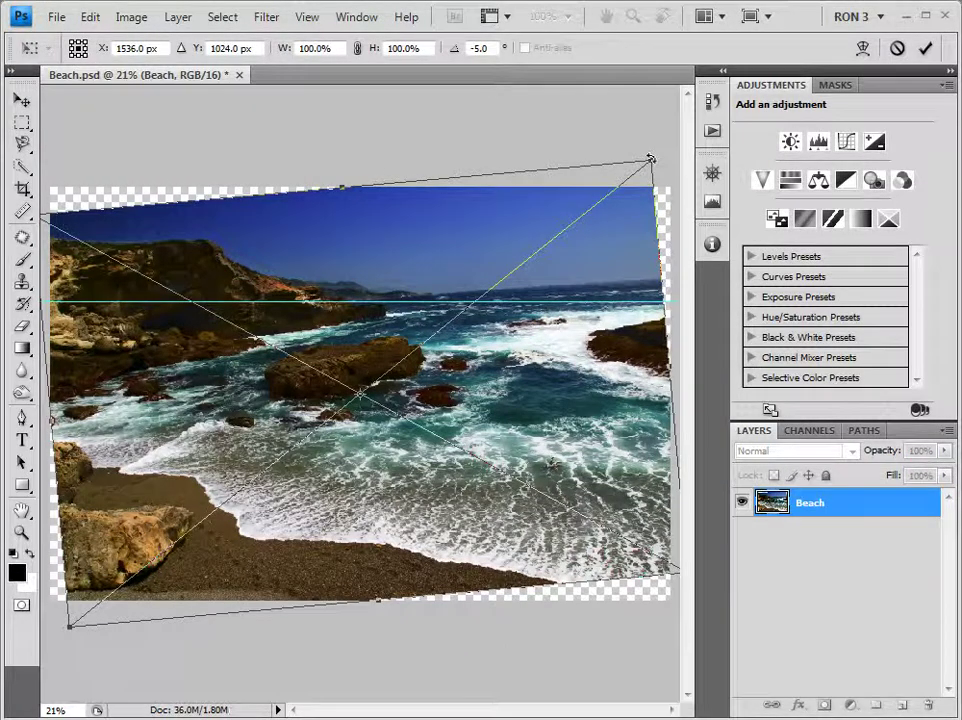
drag(646, 159, 646, 196)
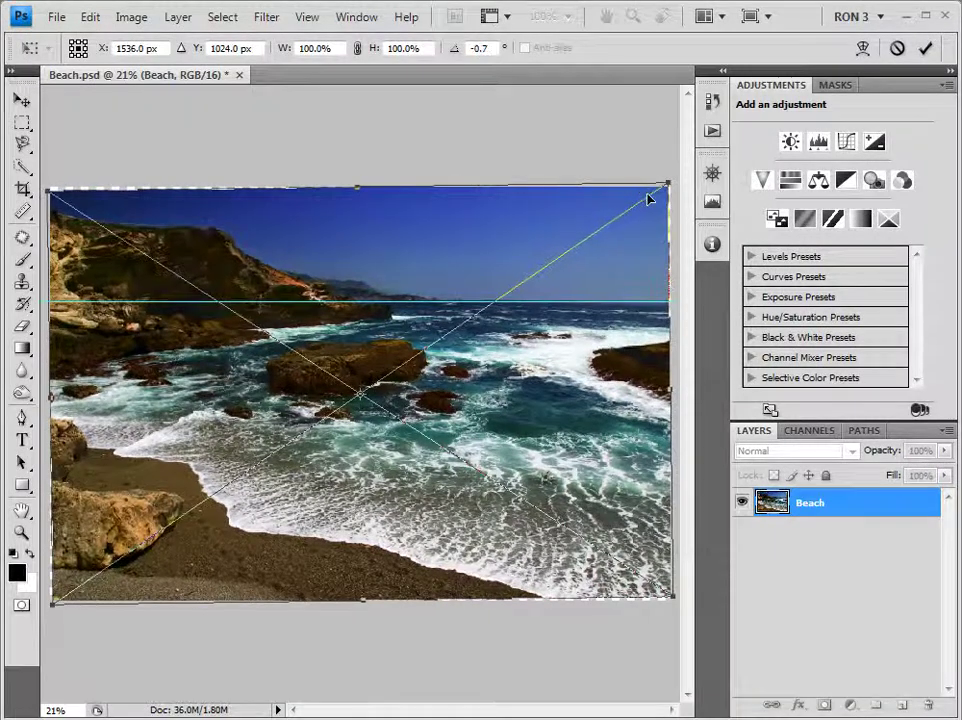
key(Return)
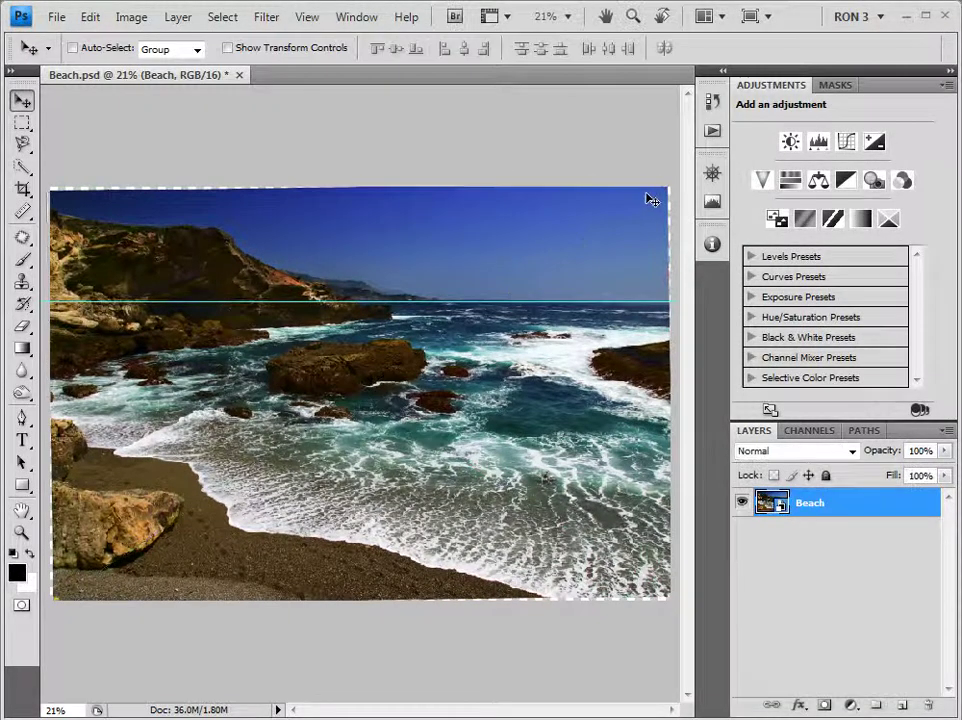
- Clear the horizon guide and crop Beach.psd just inside the photo's edges
click(307, 18)
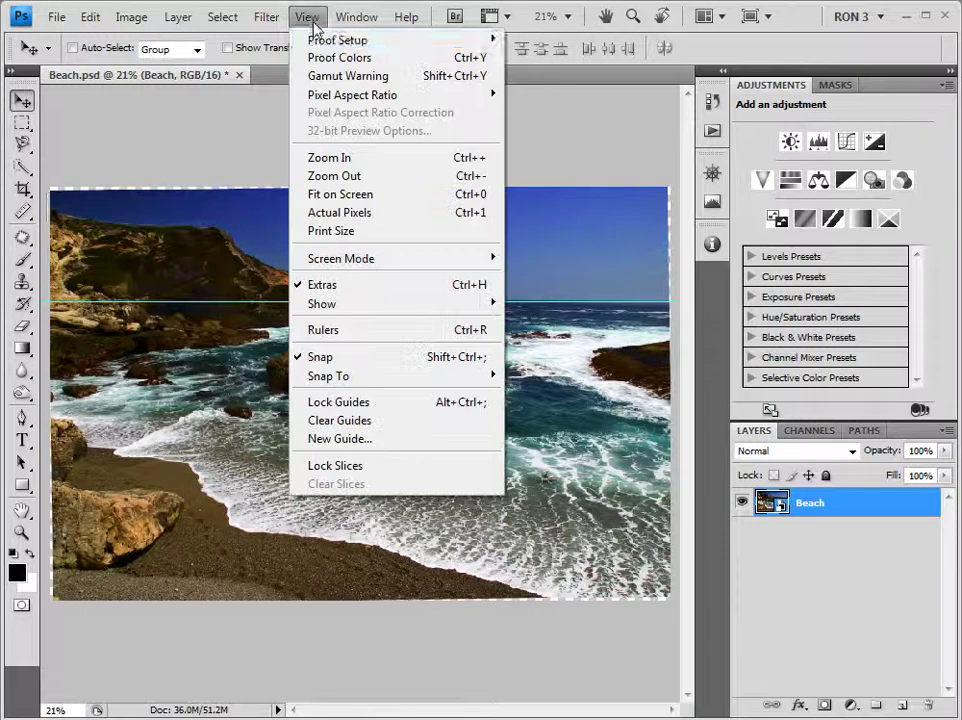
click(398, 421)
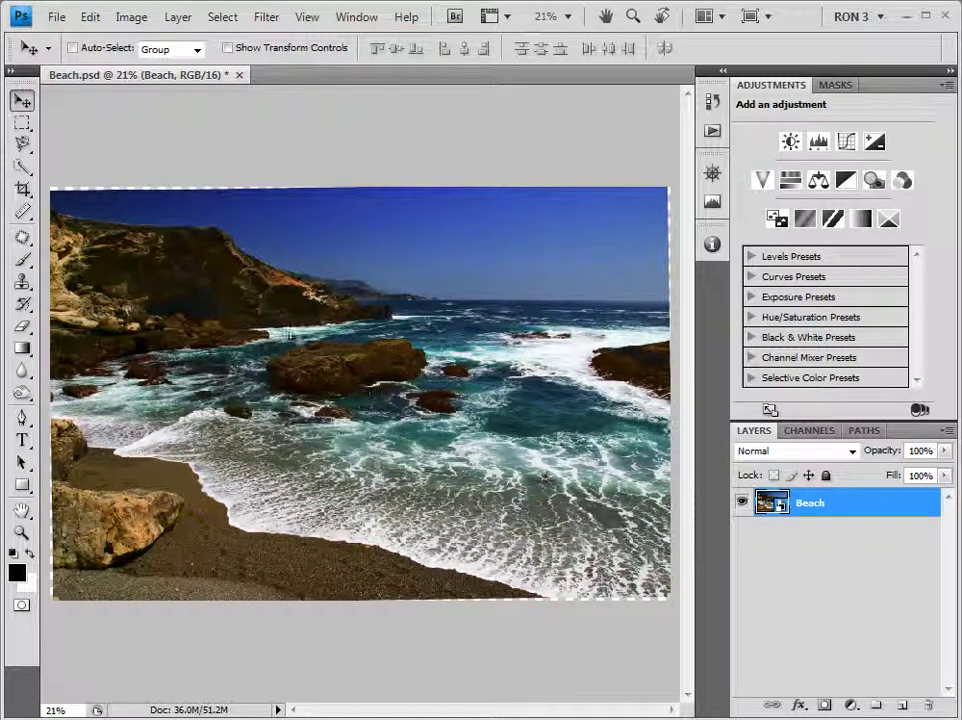
click(22, 189)
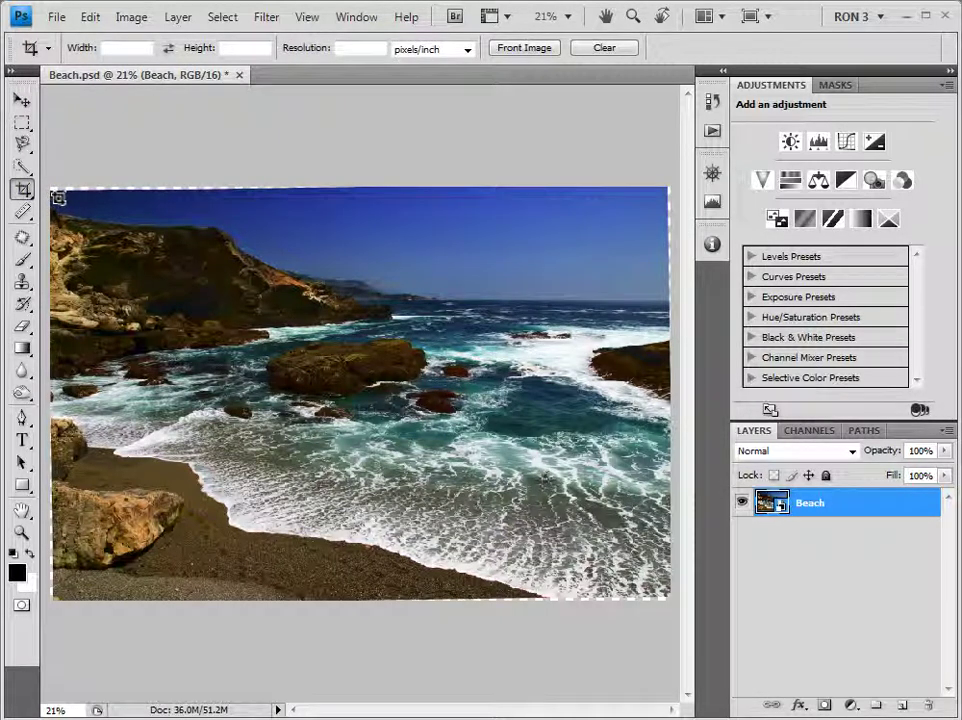
drag(58, 198, 321, 268)
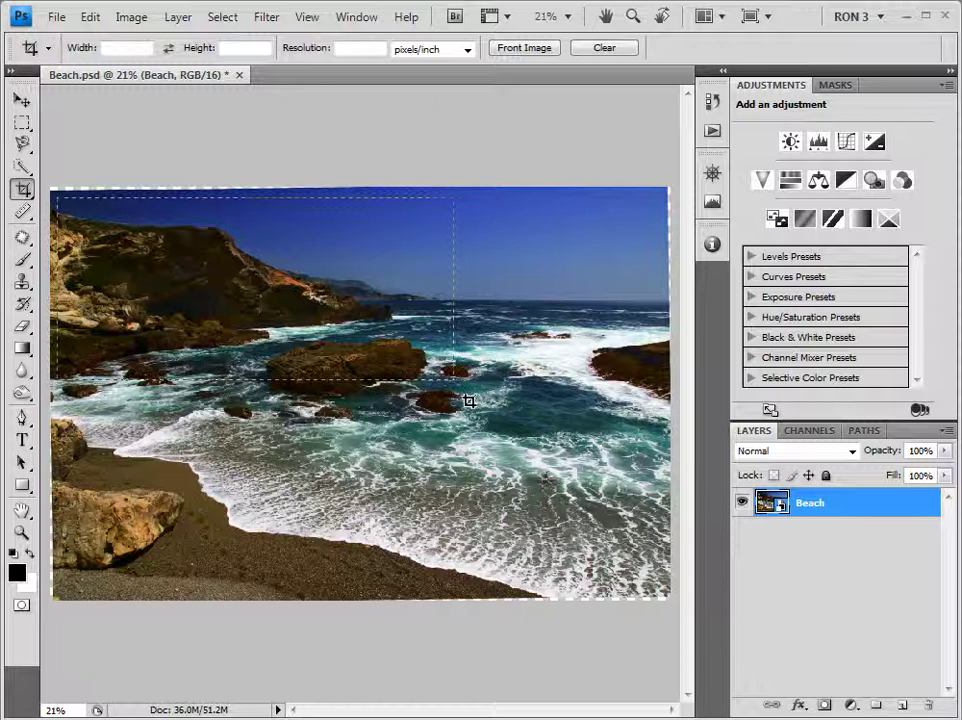
drag(469, 401, 662, 591)
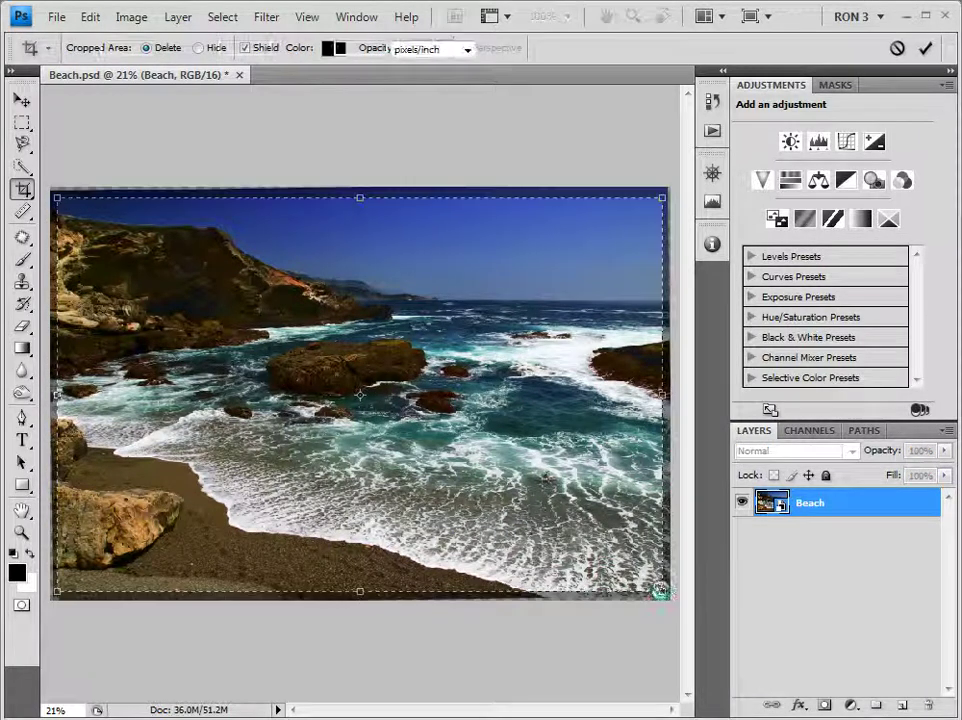
key(Return)
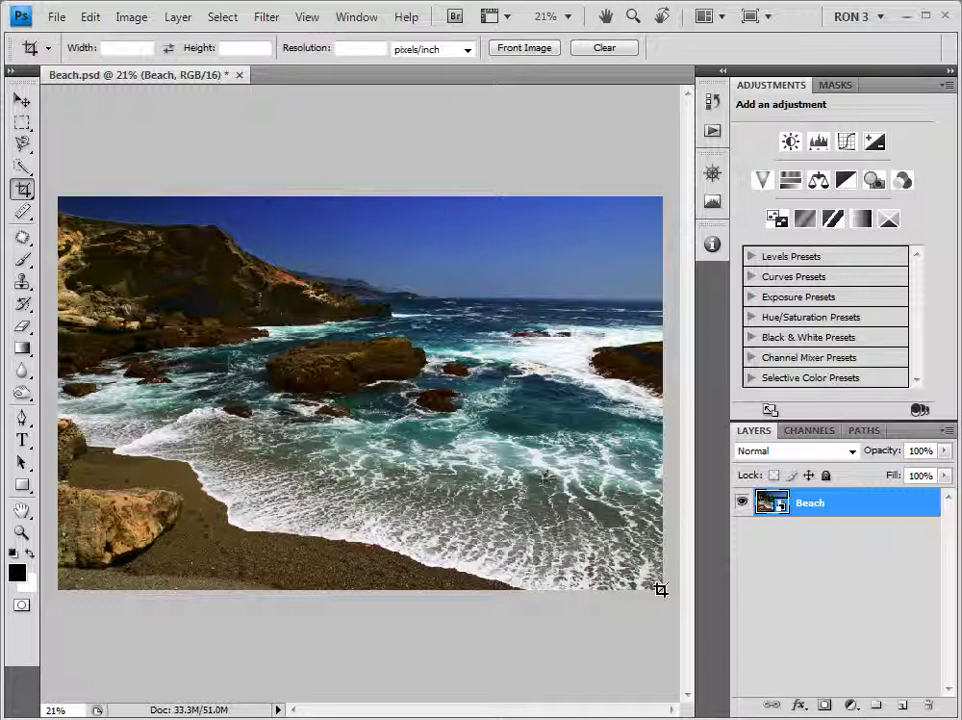
- Pick the Burn tool and open the Beach smart object's contents, accepting the save-to-commit notice
click(22, 392)
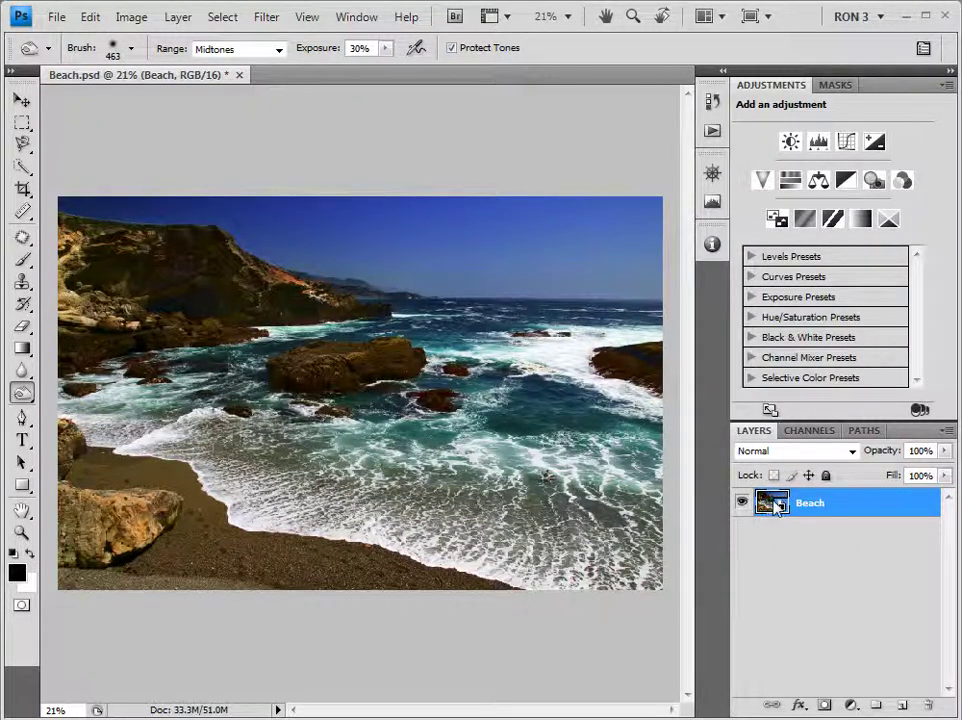
double_click(773, 504)
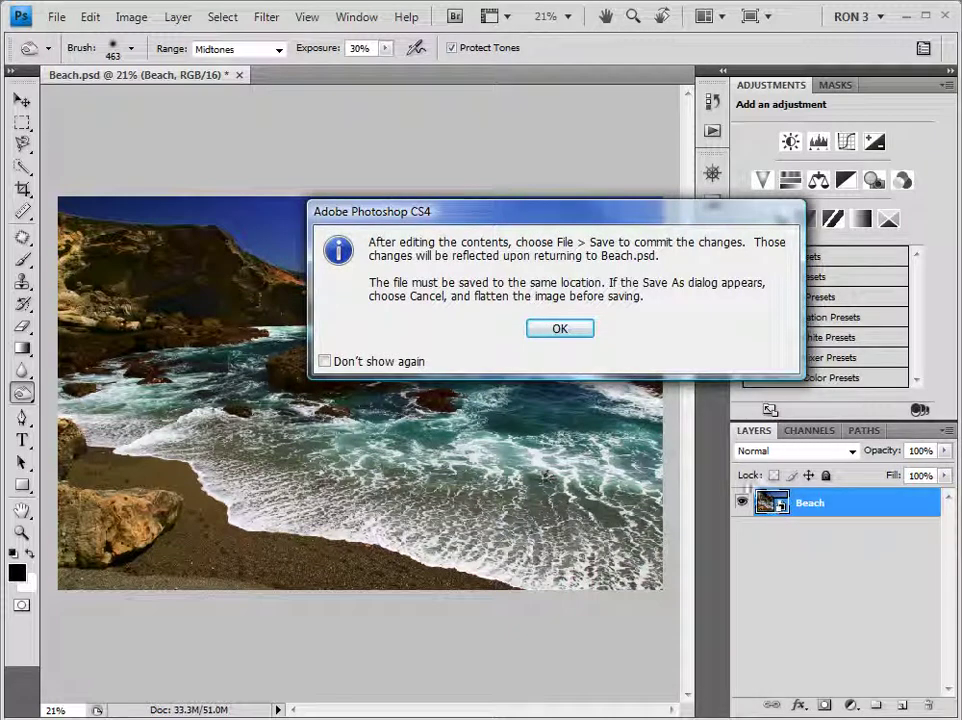
click(562, 329)
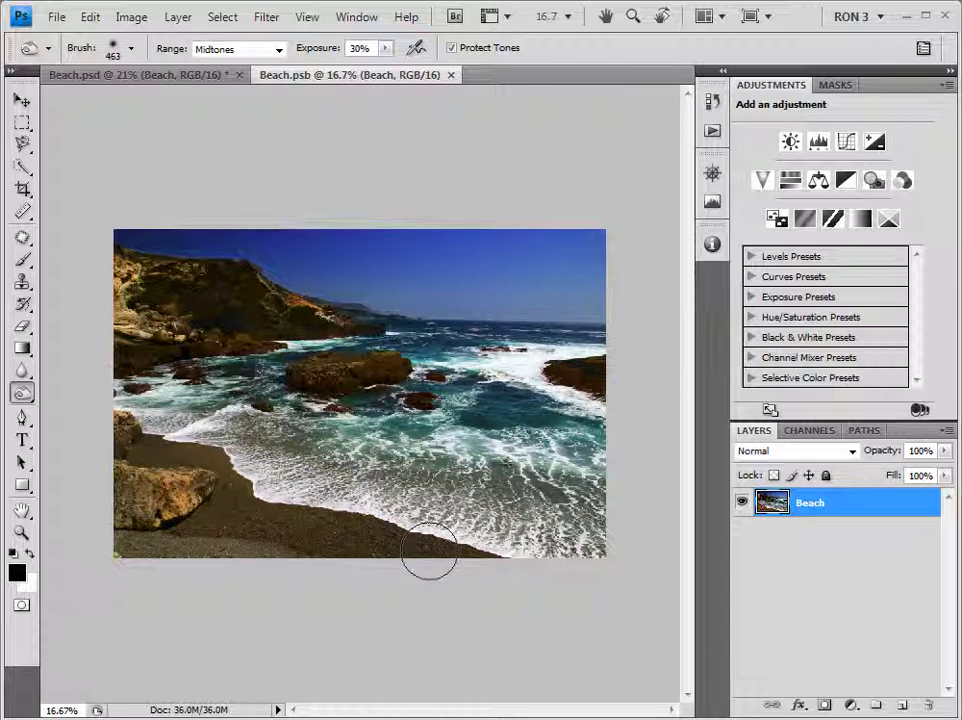
- Burn the sand around the lower-left rock at Midtones, 30% exposure
click(222, 495)
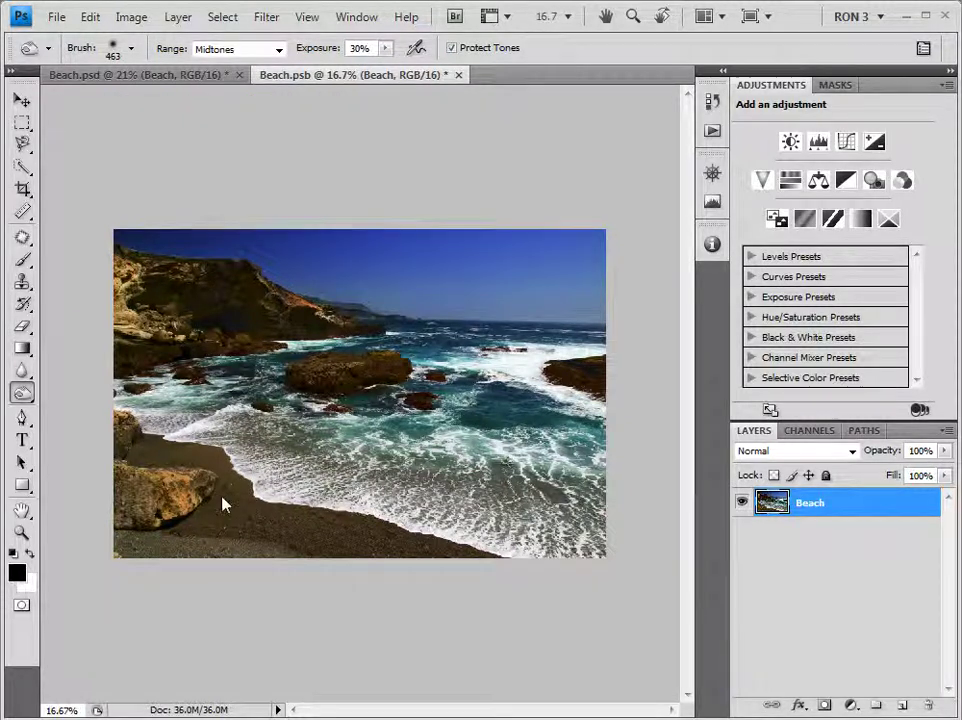
- Close Beach.psb with Ctrl+W, saving the changes
key(ctrl+w)
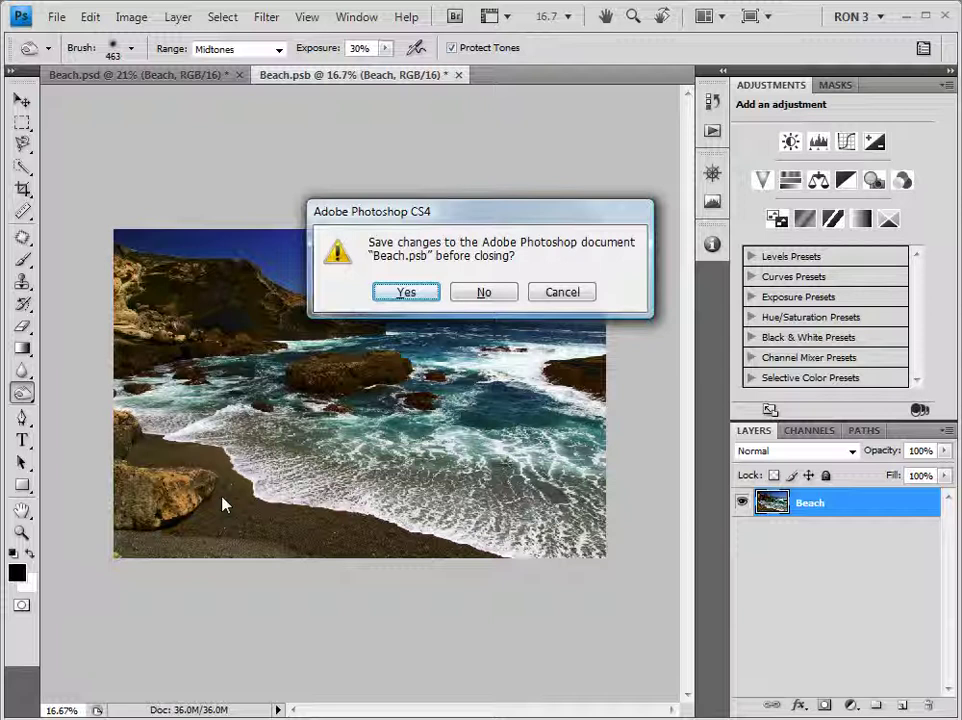
click(403, 293)
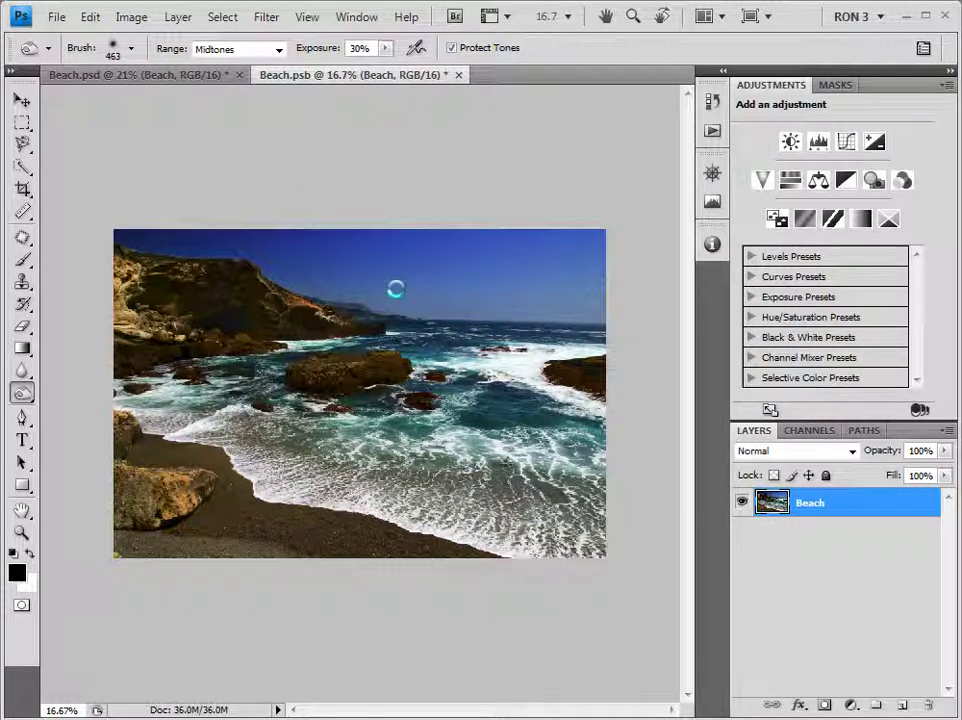